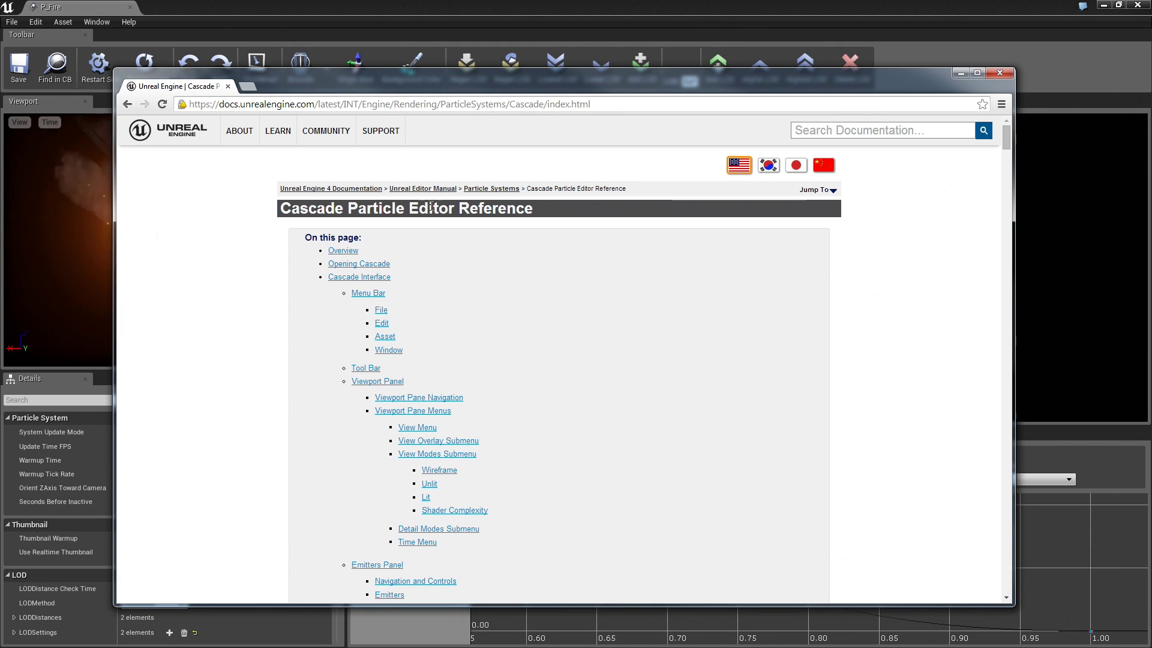
drag(1008, 137, 1007, 394)
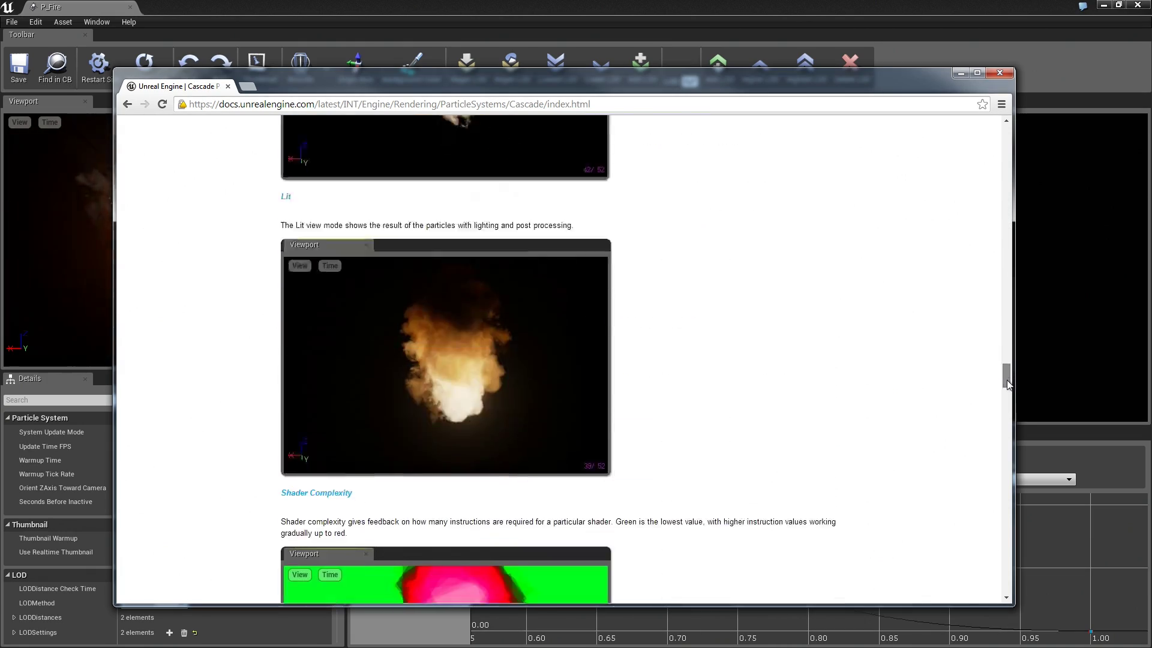
Step: Close the Chrome Cascade documentation page to reveal the P_Fire editor
click(1000, 72)
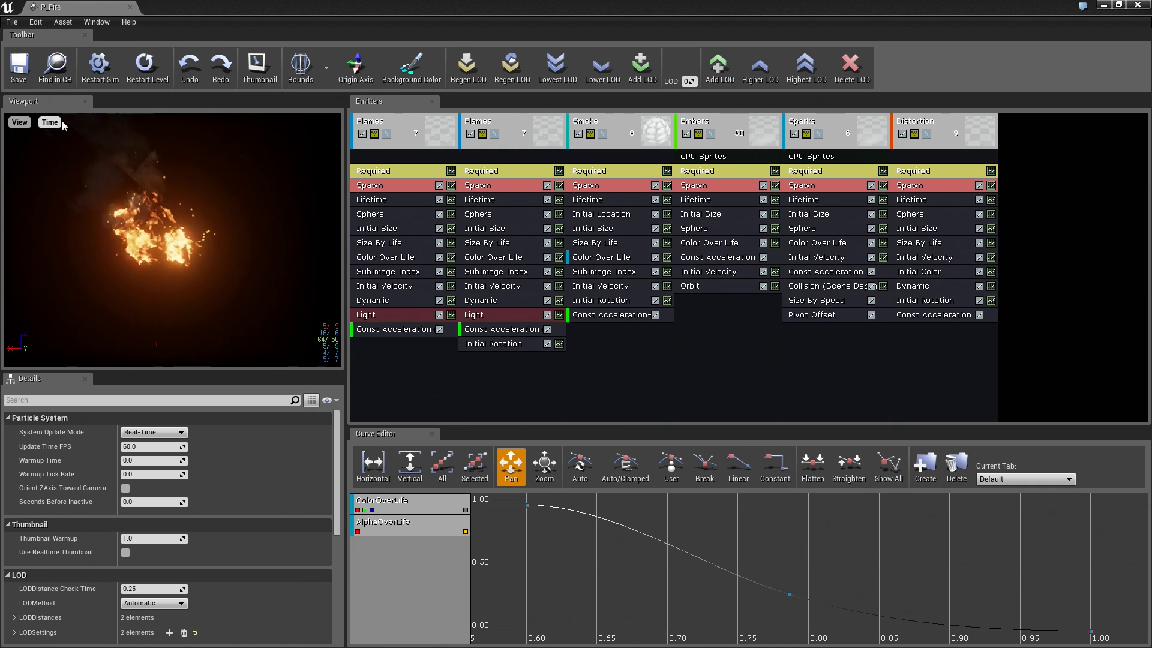
Step: Restart the fire simulation and the preview level
click(98, 67)
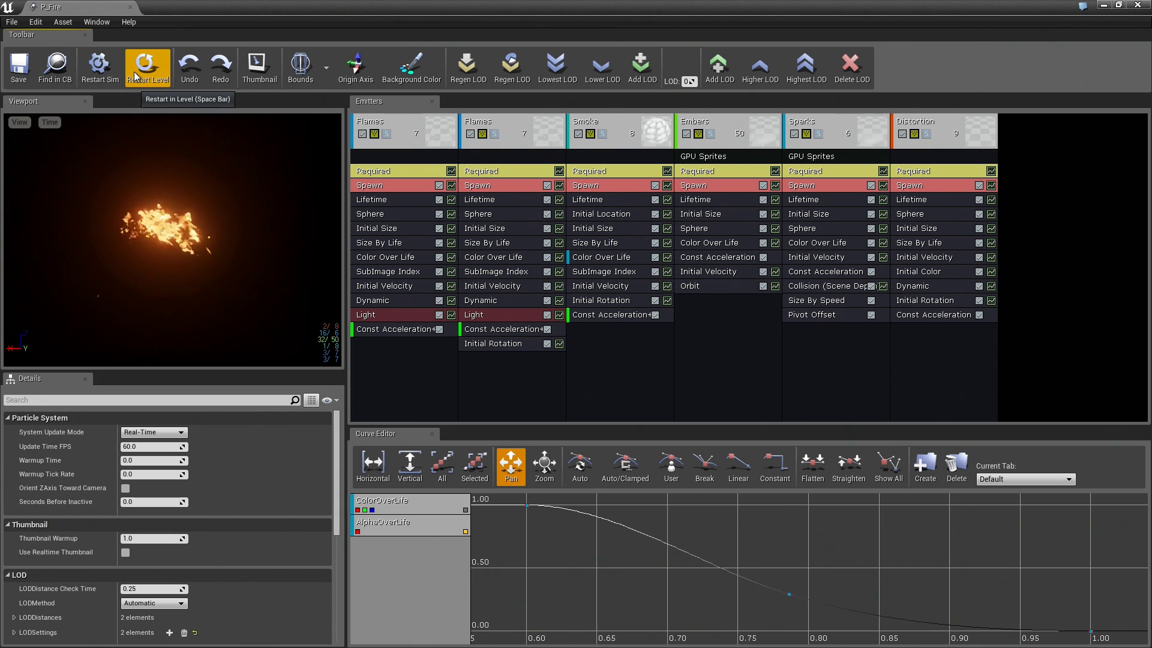
click(99, 68)
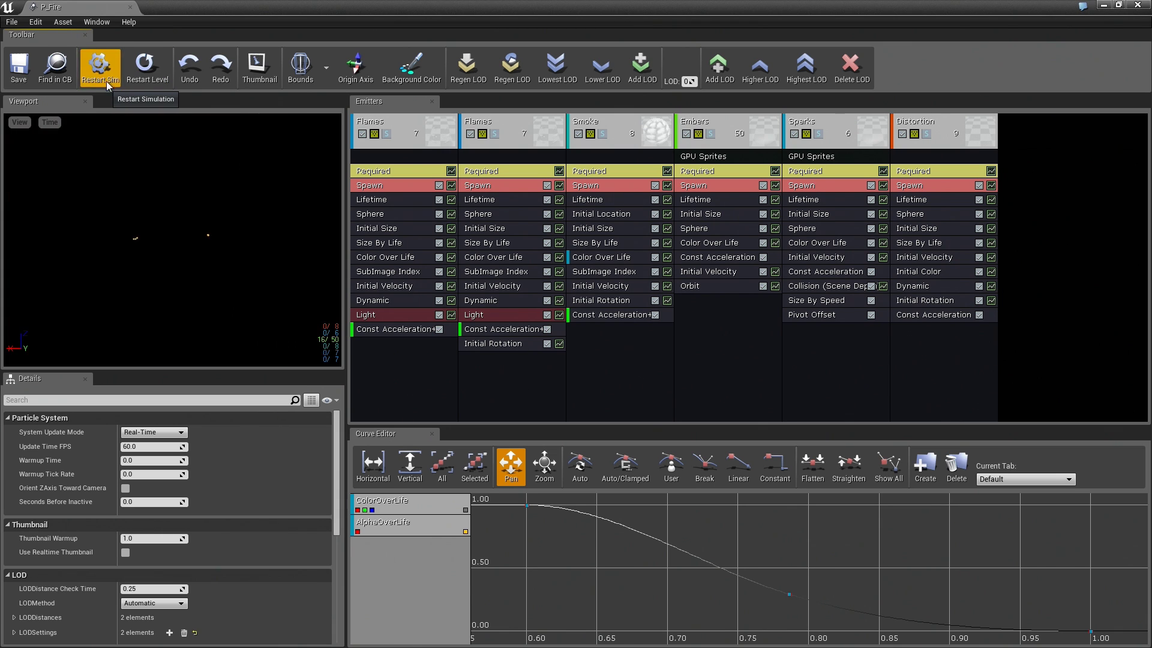
click(144, 65)
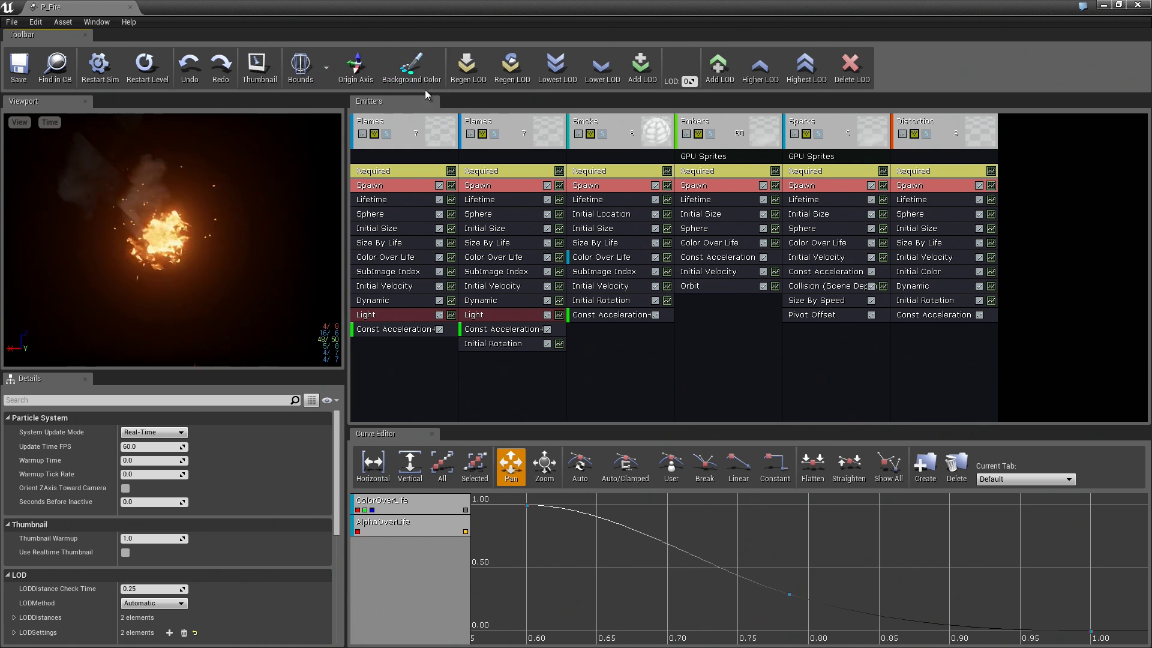
Step: Briefly show the preview bounds, then bring up the Background Color picker
click(301, 68)
scroll(251, 212, down, 3)
scroll(251, 212, down, 2)
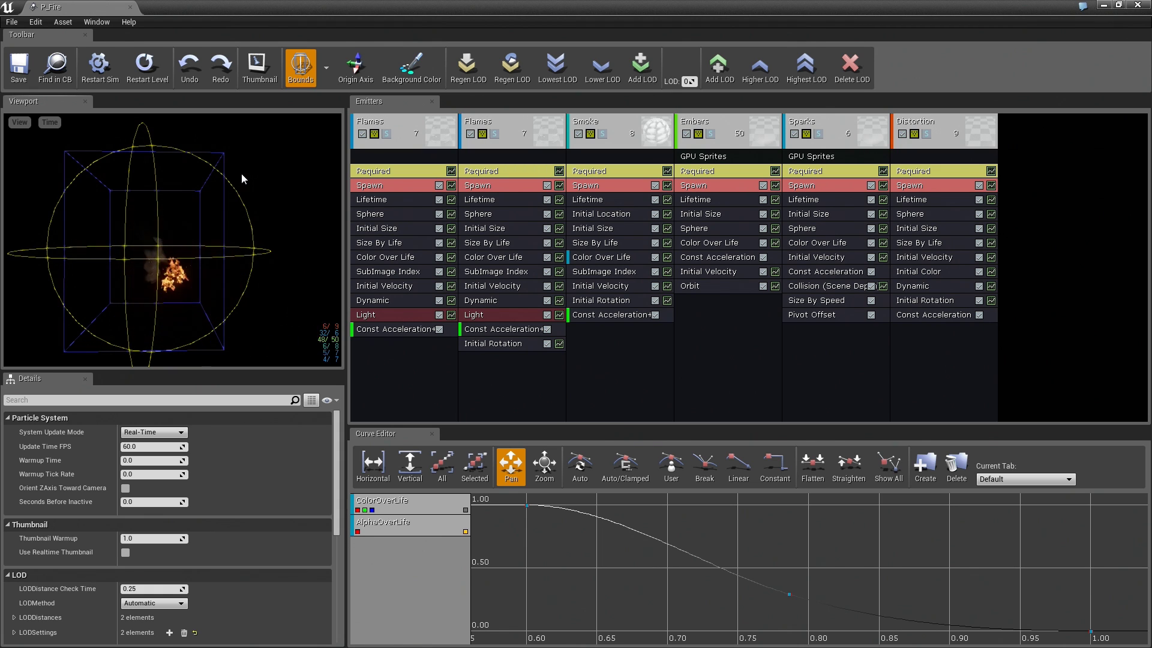
click(302, 69)
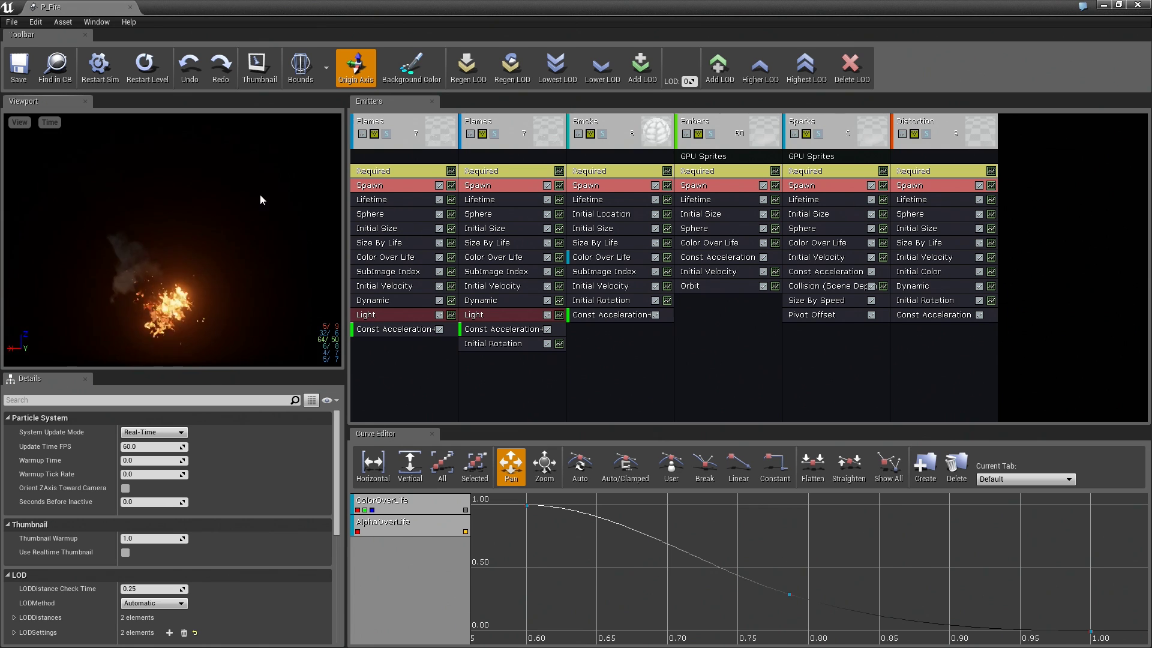
click(411, 67)
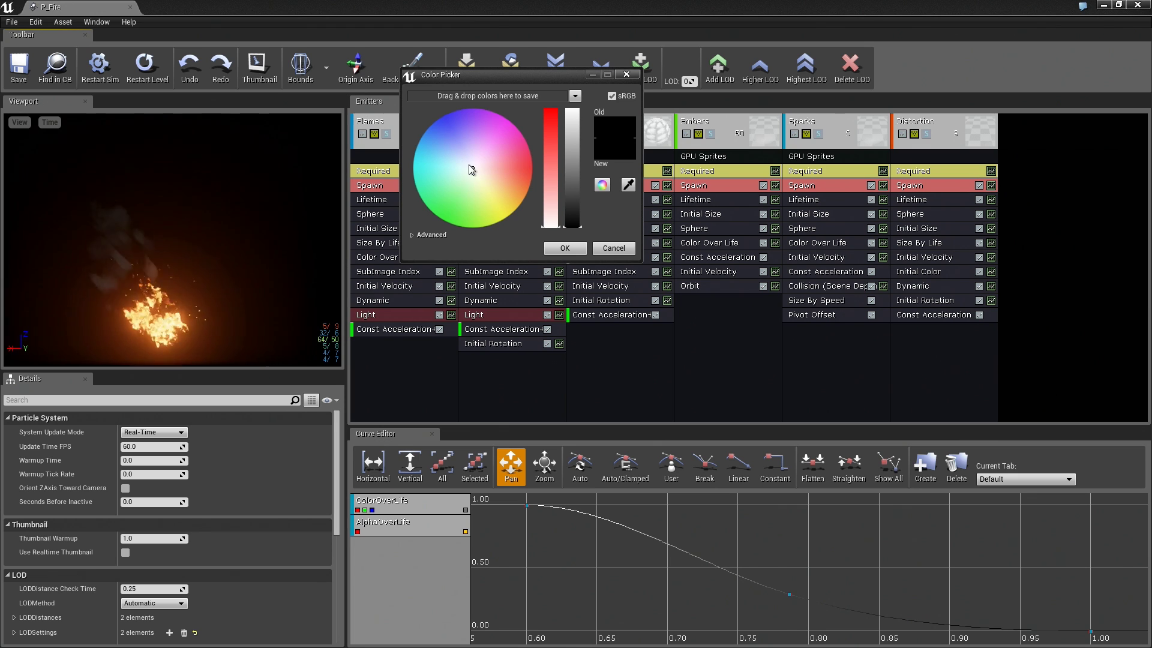
Step: Preview lighter and darker grey backgrounds with the Value slider, then cancel the change
drag(574, 225, 575, 154)
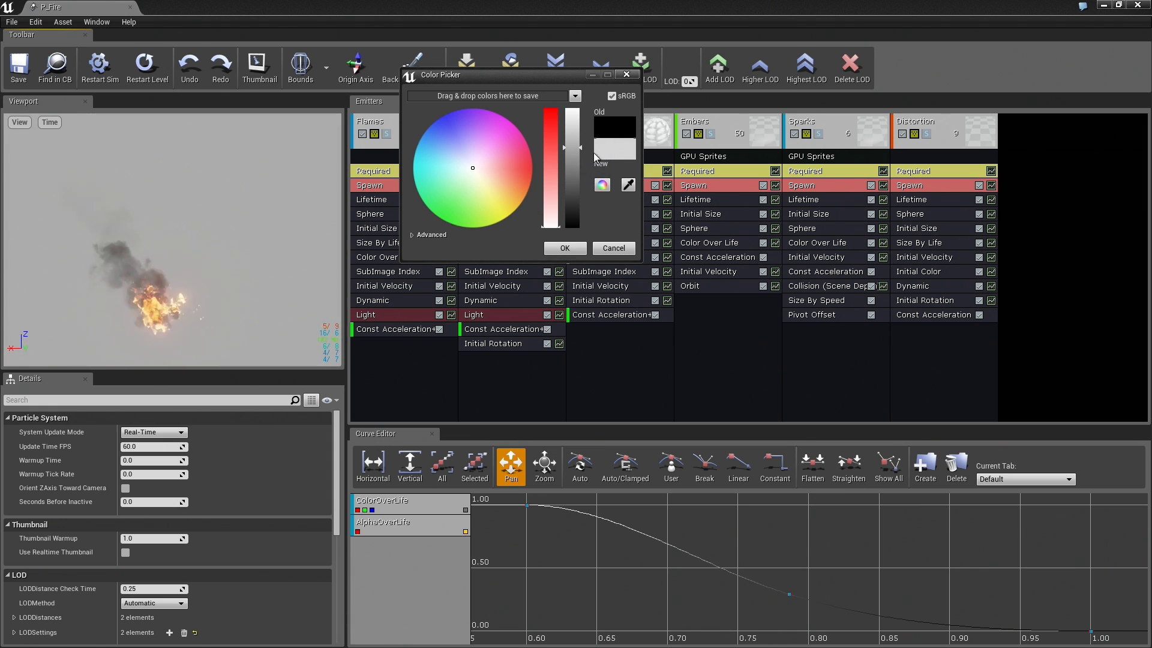
drag(576, 152, 568, 172)
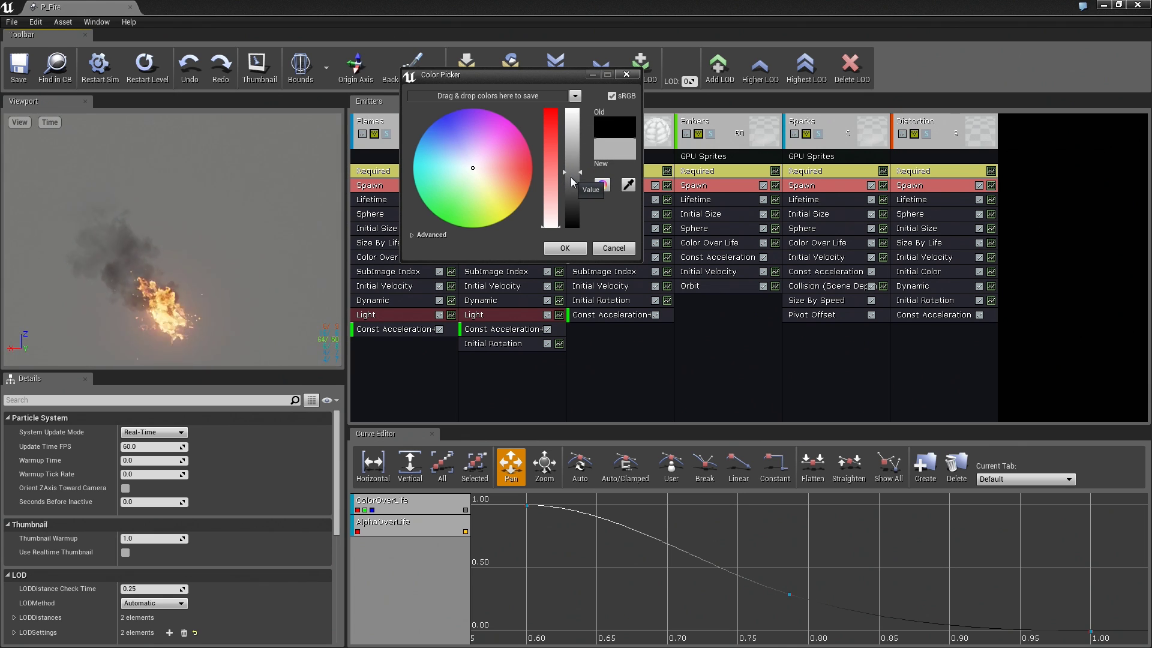
click(609, 251)
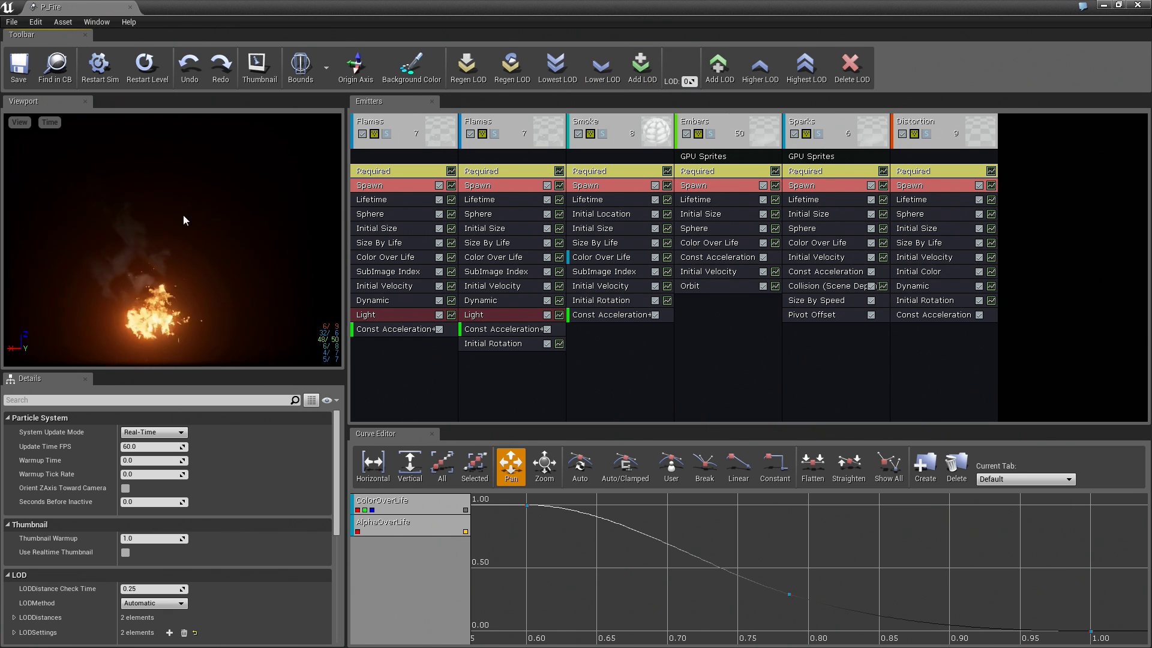
Step: Orbit the preview camera to view the fire from several angles
drag(173, 241, 207, 216)
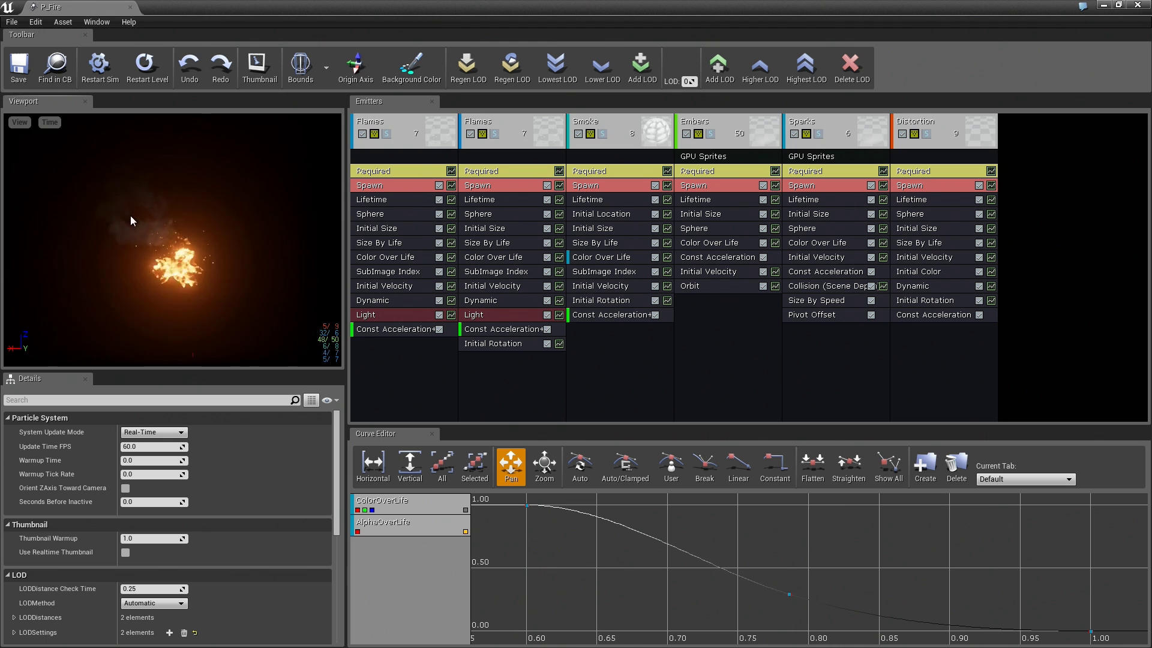
mouse_move(142, 214)
mouse_down()
mouse_move(90, 216)
mouse_move(137, 222)
mouse_up()
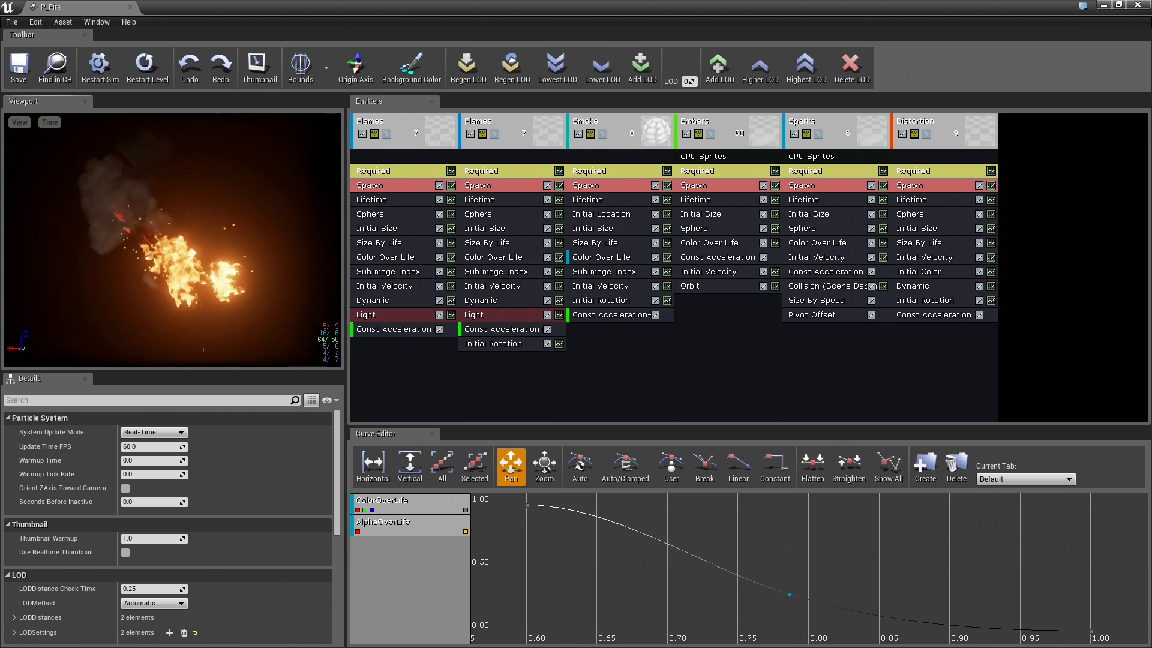
mouse_move(180, 253)
mouse_down()
mouse_move(144, 253)
mouse_move(207, 270)
mouse_up()
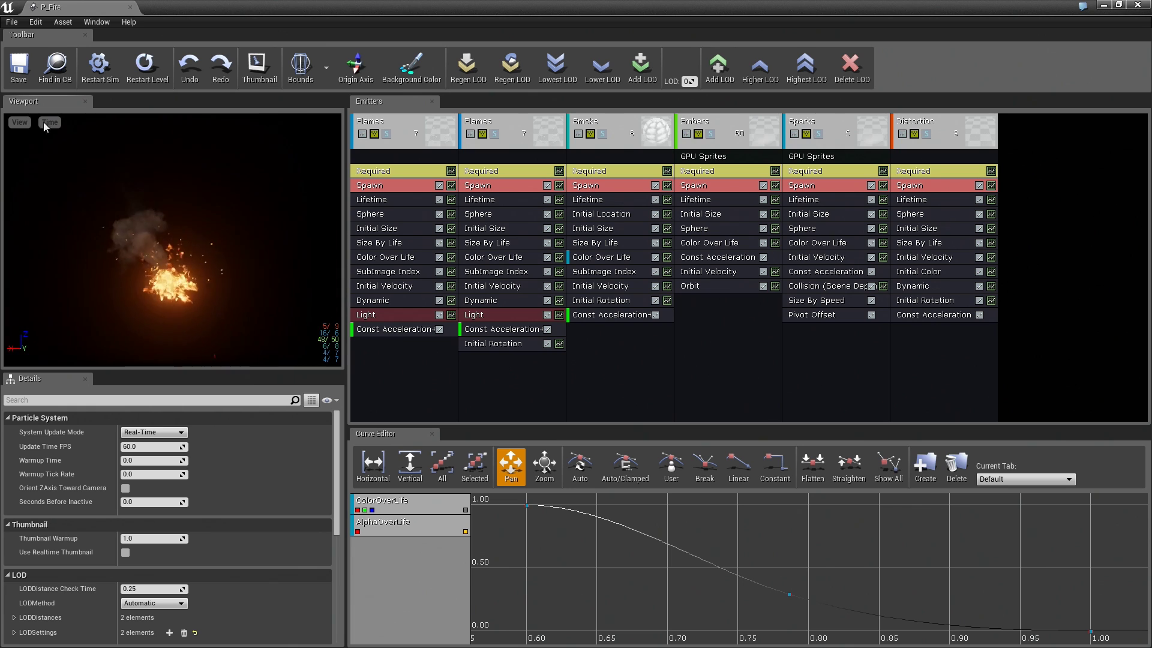
Step: Enable the Particle Memory overlay under the preview's View Overlays
click(20, 122)
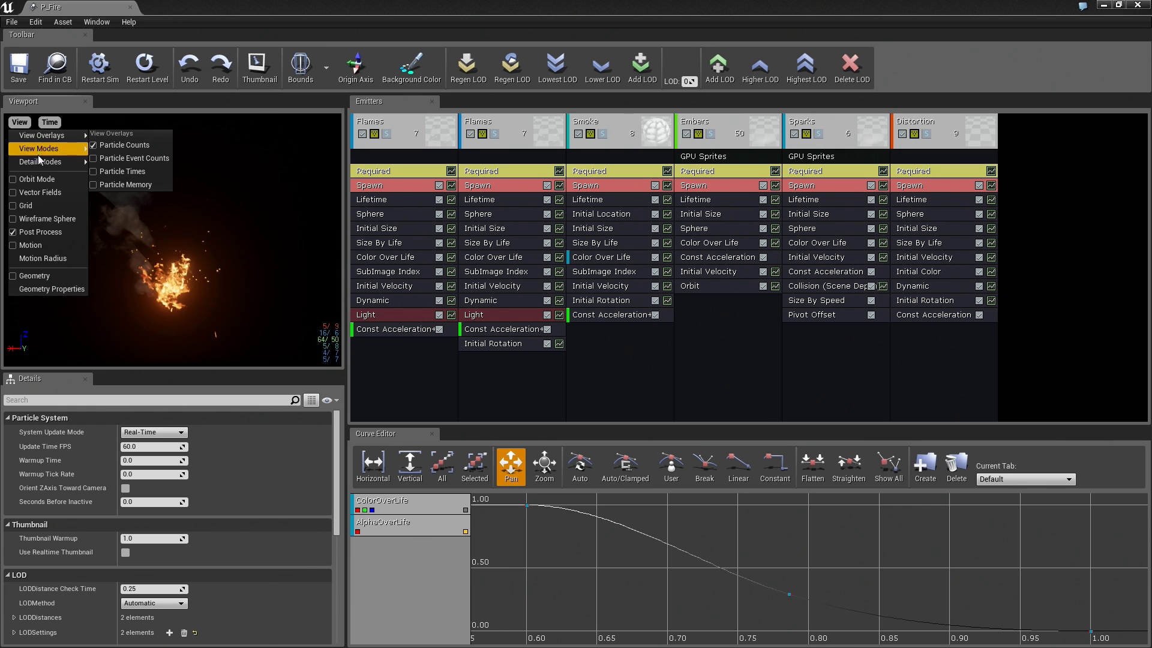
mouse_move(41, 135)
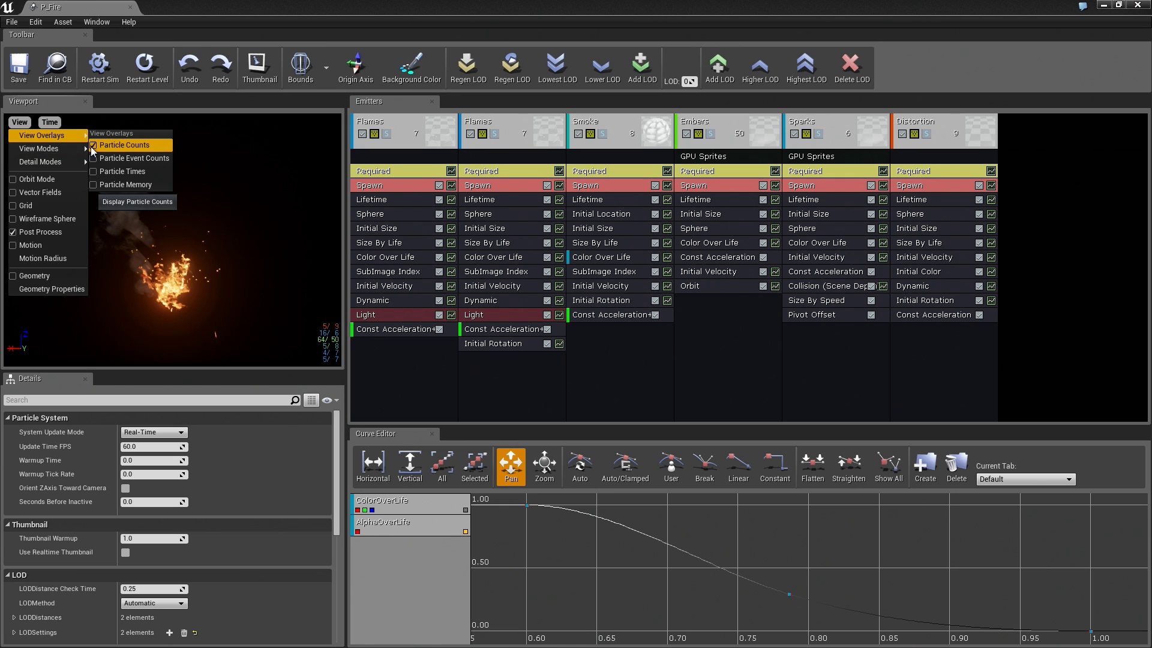
click(93, 184)
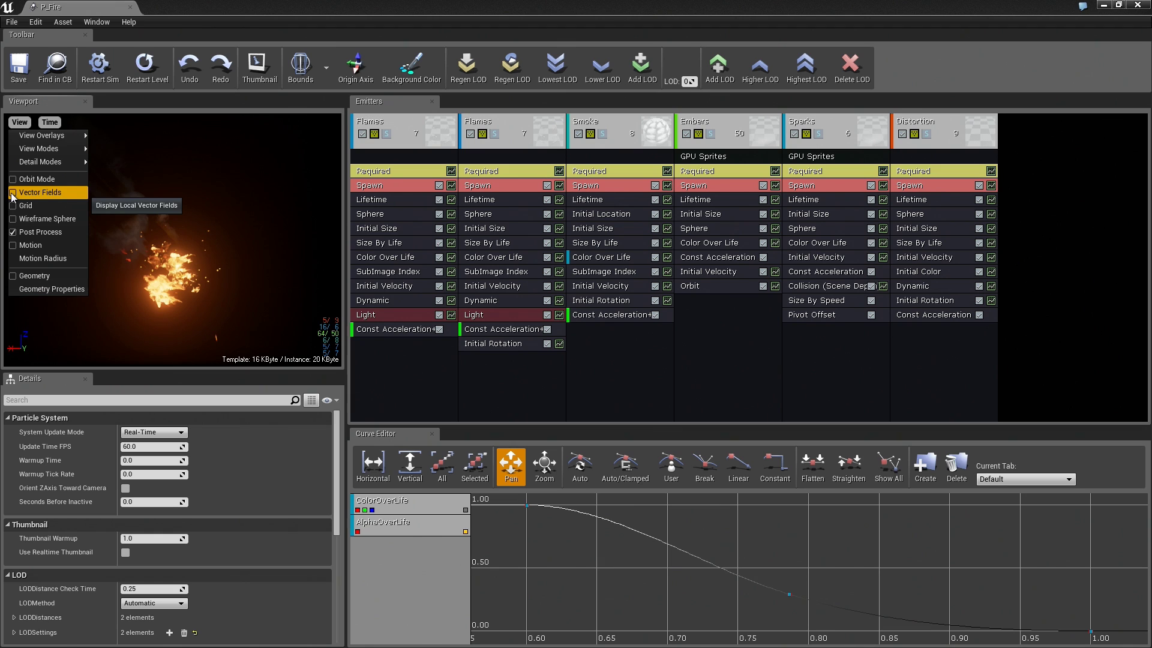
click(153, 245)
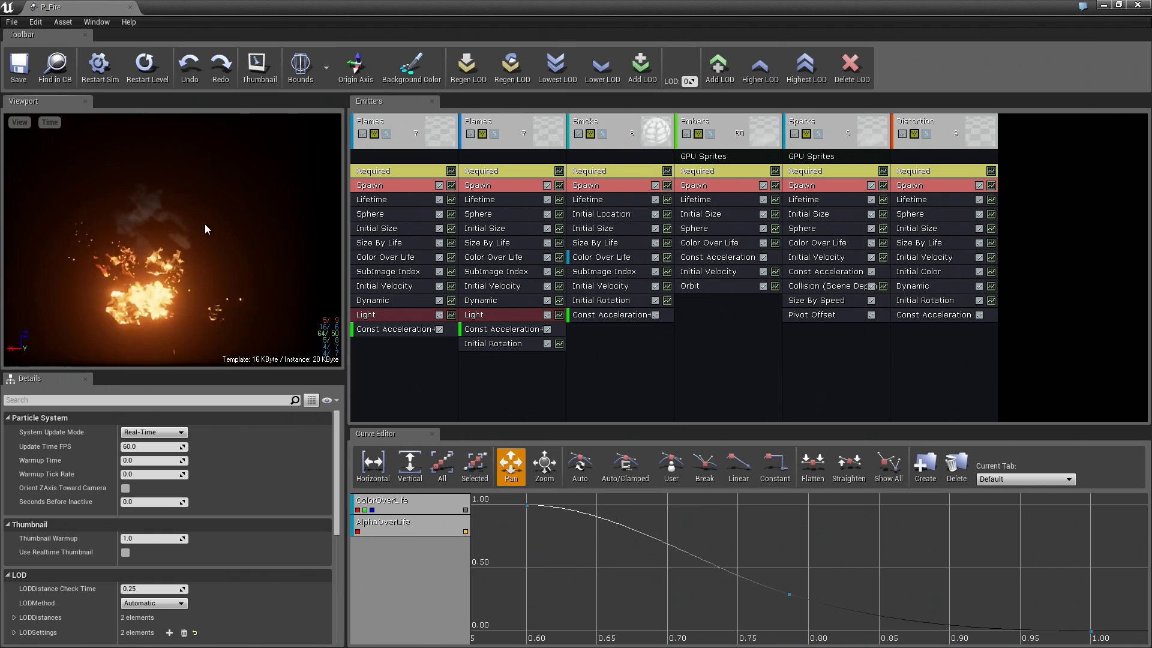
drag(204, 224, 221, 251)
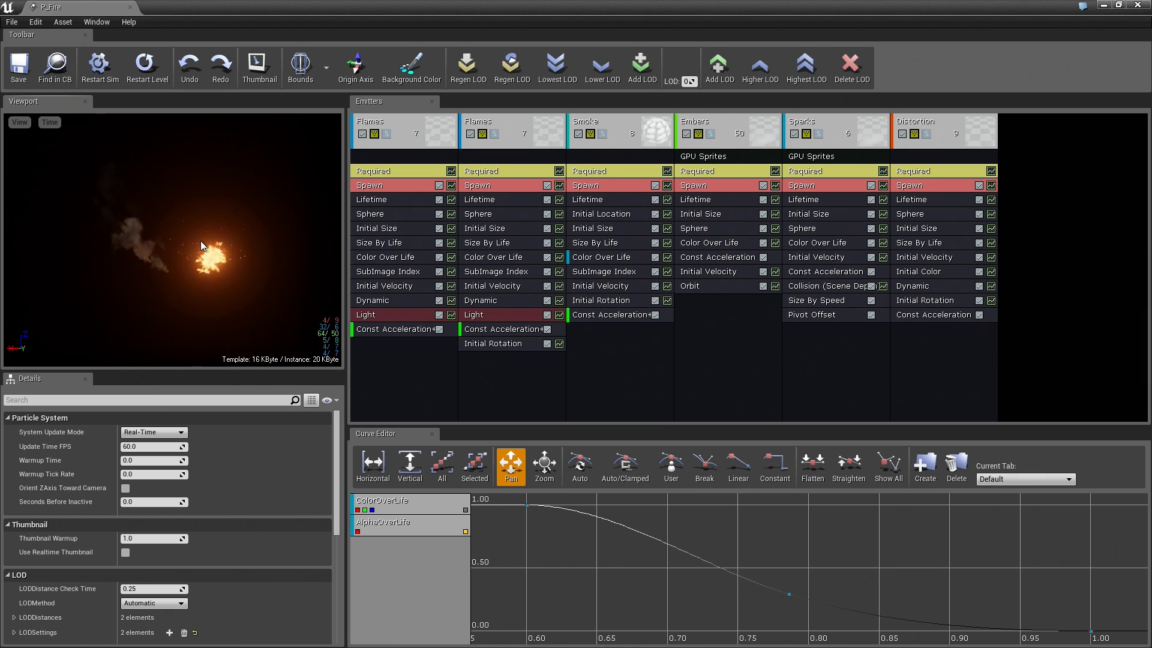
Step: Look through the View and Time menu options without changing them
click(20, 121)
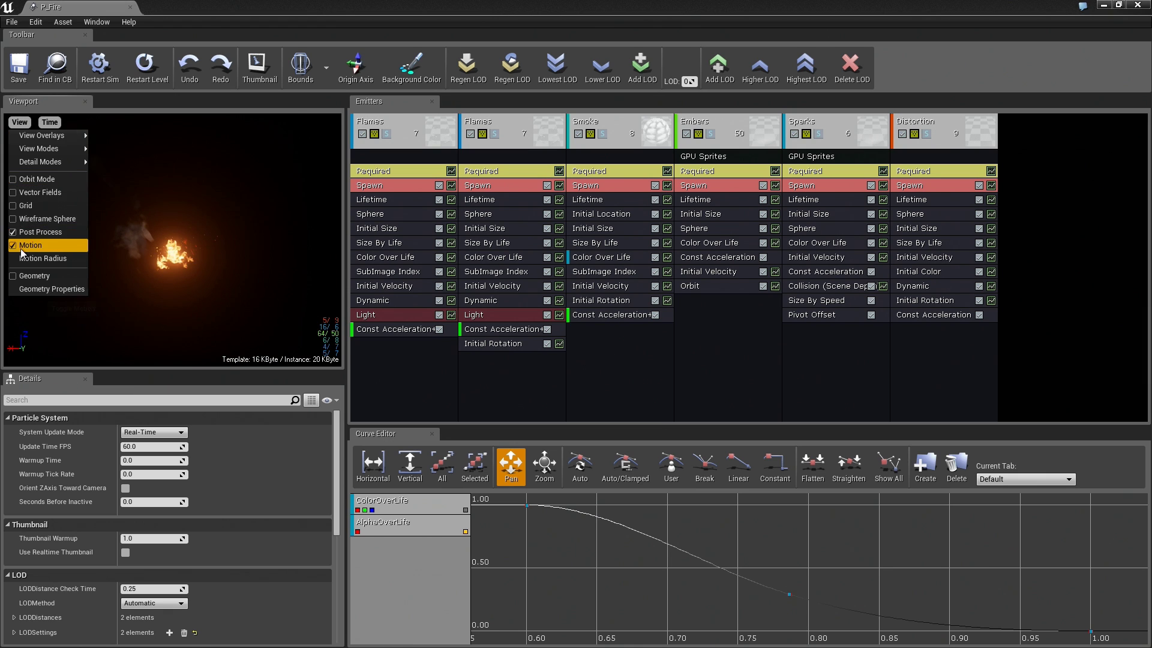
click(50, 121)
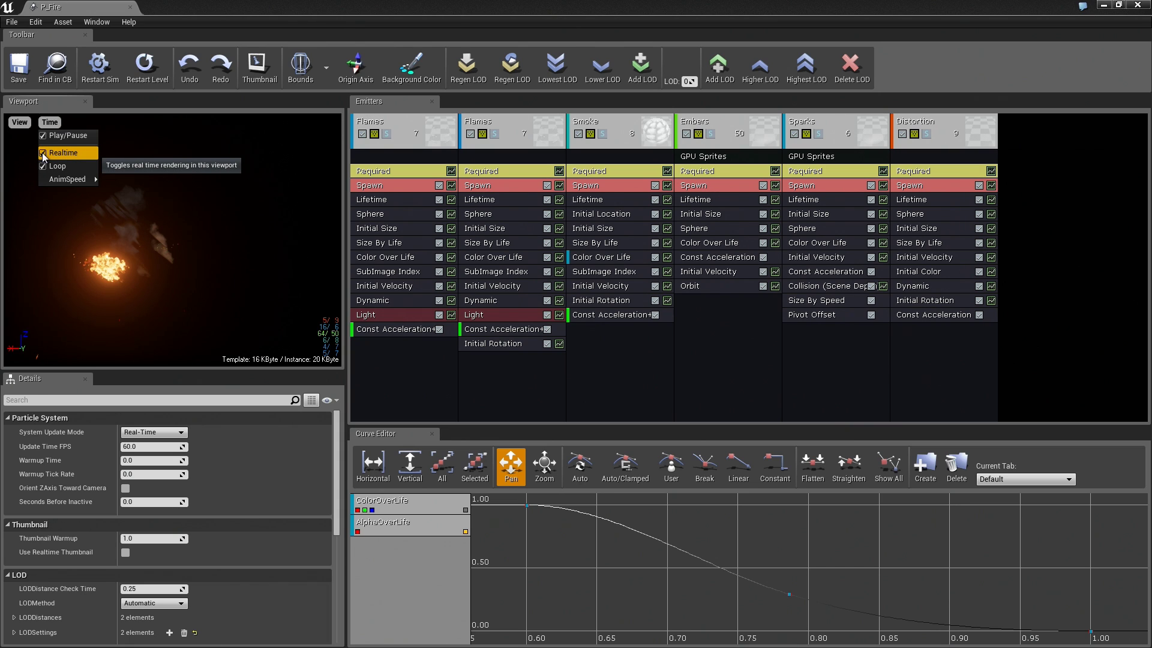
click(145, 241)
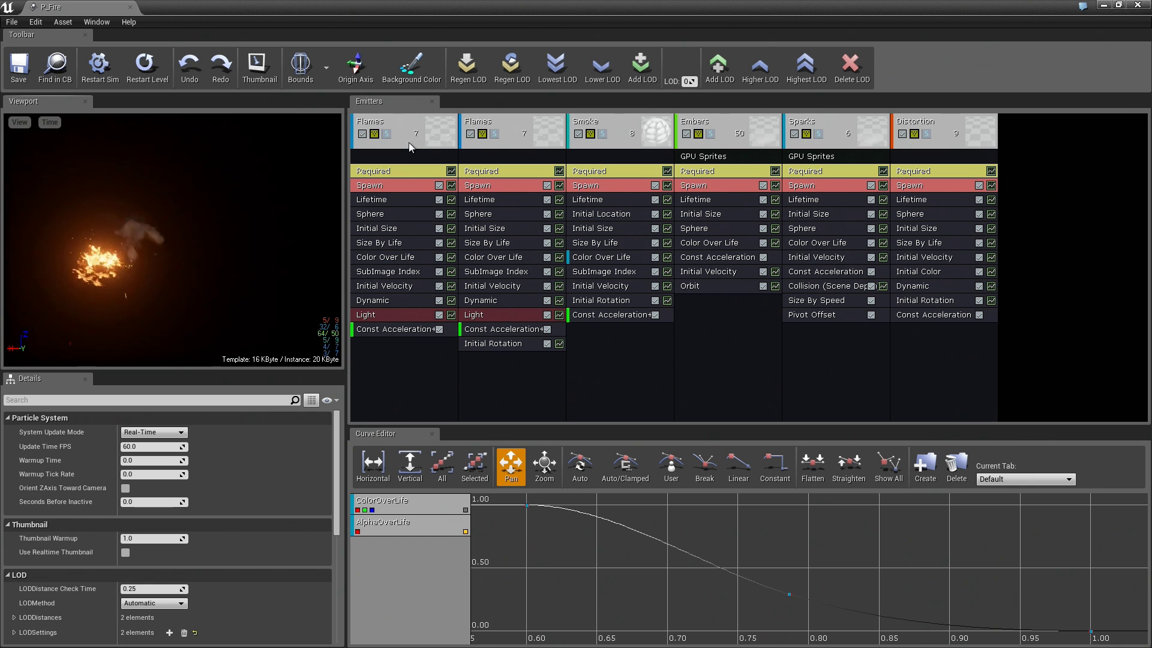
Step: Select the Flames, second Flames, Smoke, Embers and Sparks emitters in turn
click(408, 142)
click(527, 144)
click(621, 142)
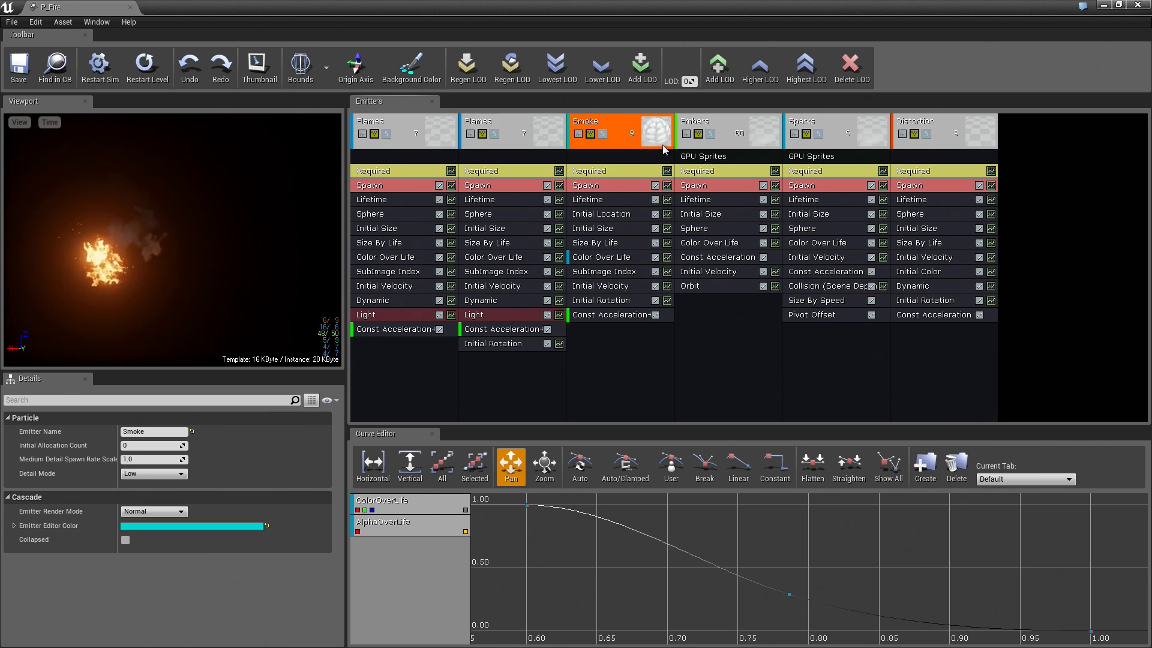
click(717, 141)
click(827, 141)
Step: Select the Distortion emitter to view its details
click(913, 145)
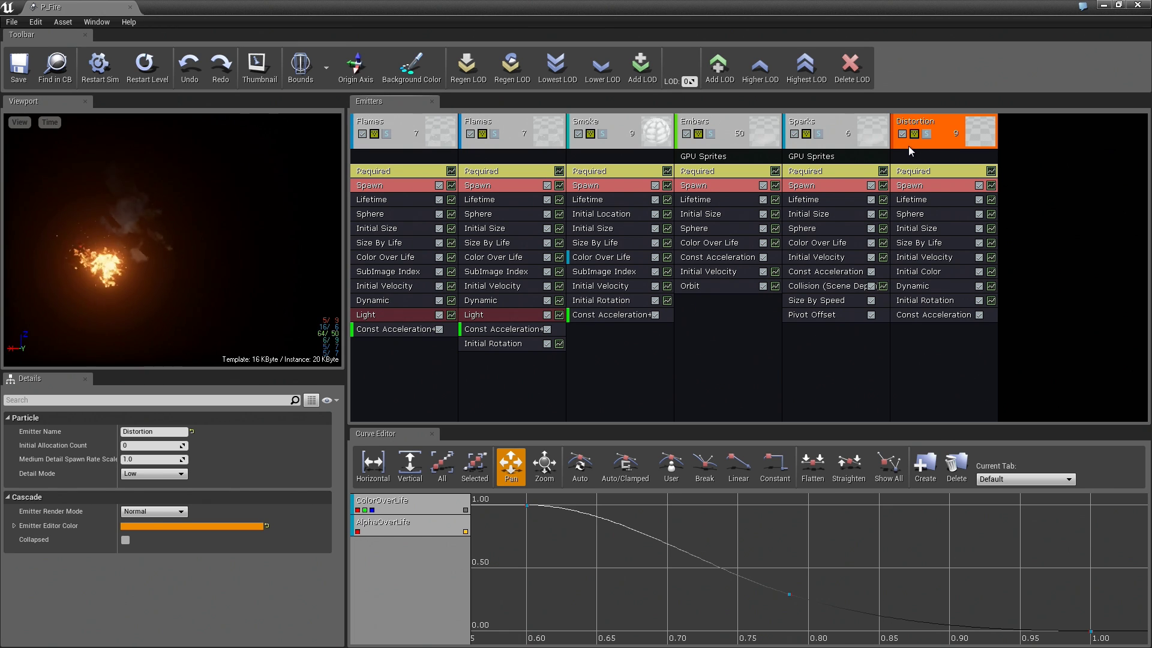
Step: Make a shared duplicate of Flames and inspect its Lifetime and Size By Life modules
right_click(401, 141)
mouse_move(437, 146)
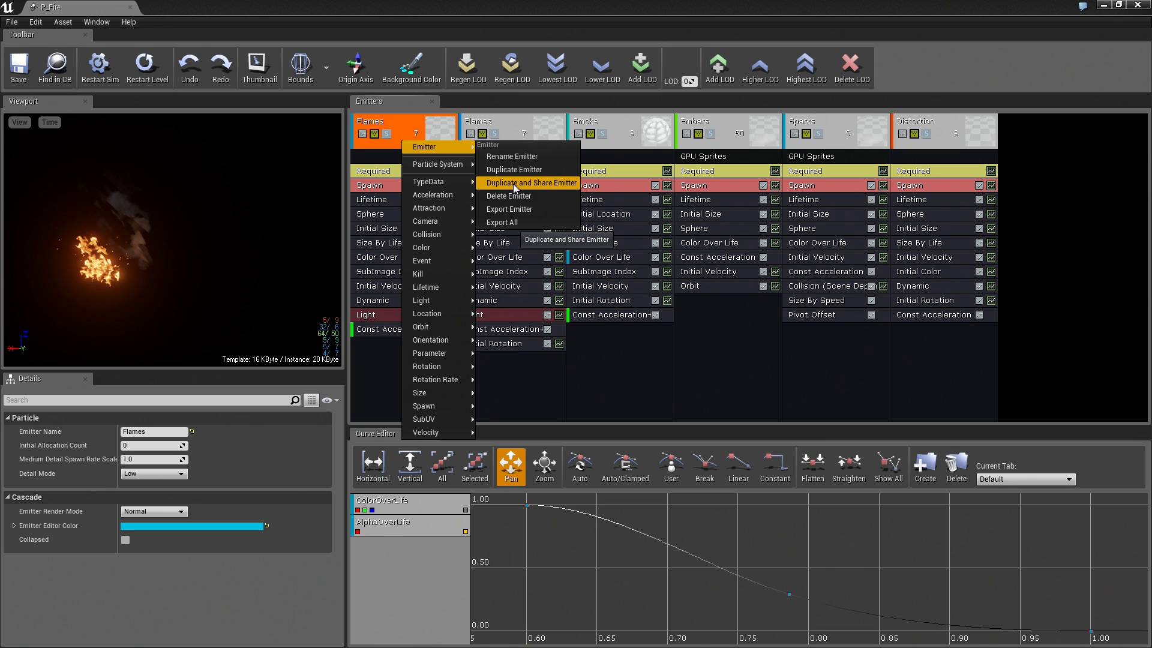
click(513, 183)
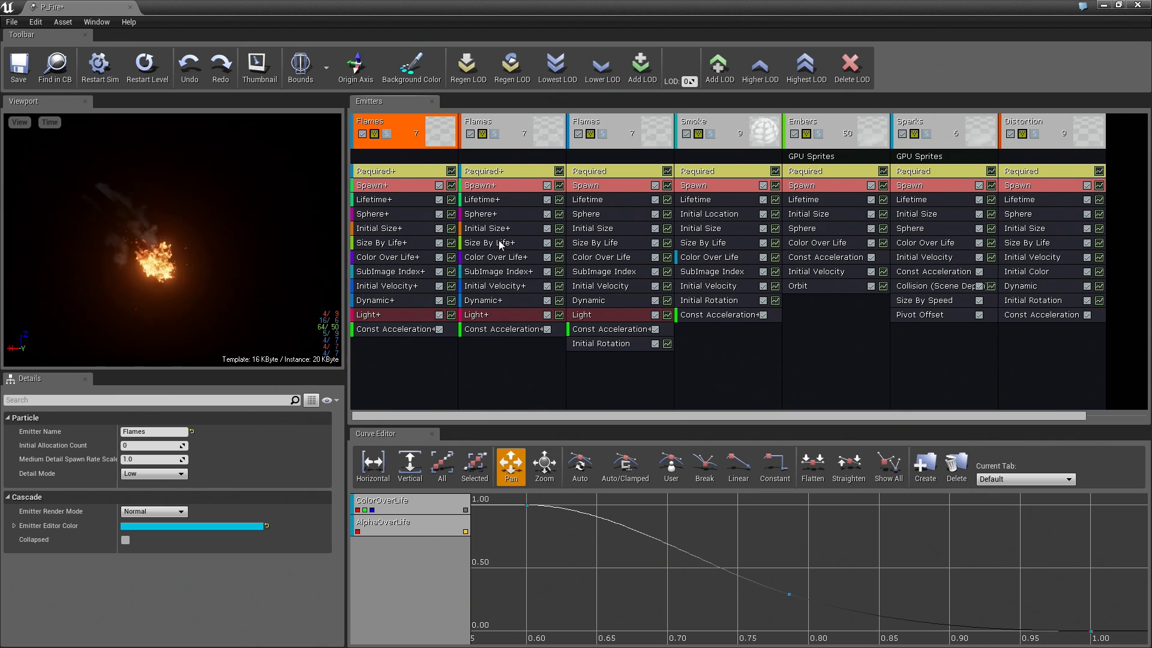
click(499, 199)
click(494, 243)
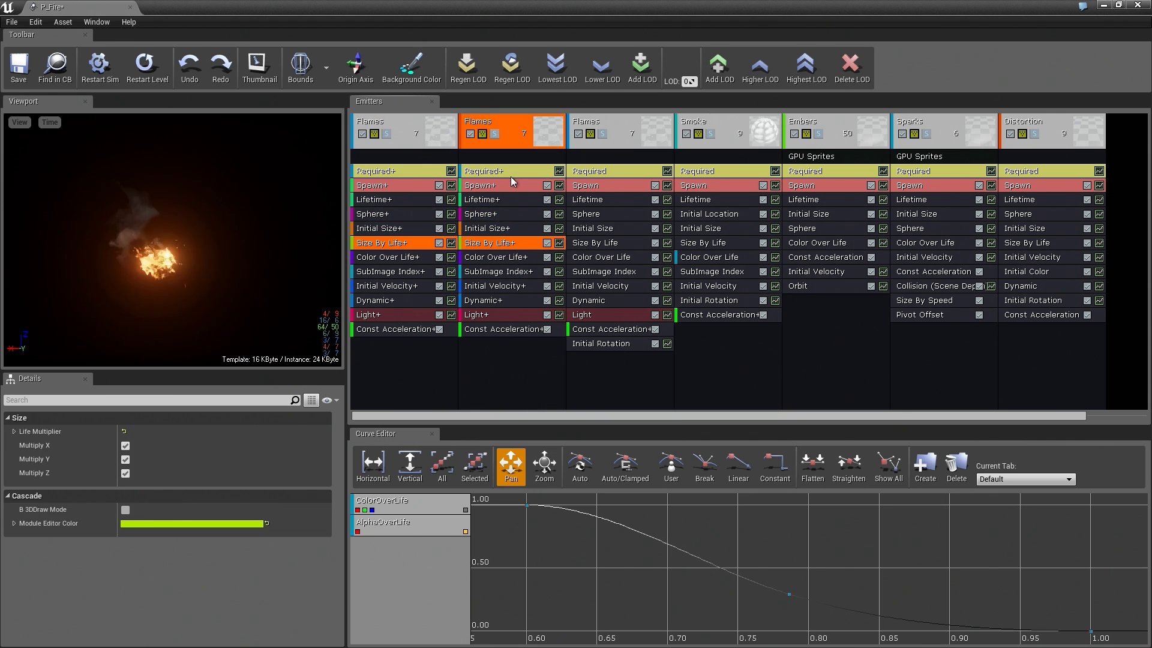
Step: Delete the second Flames emitter and confirm the deletion
right_click(497, 142)
mouse_move(520, 149)
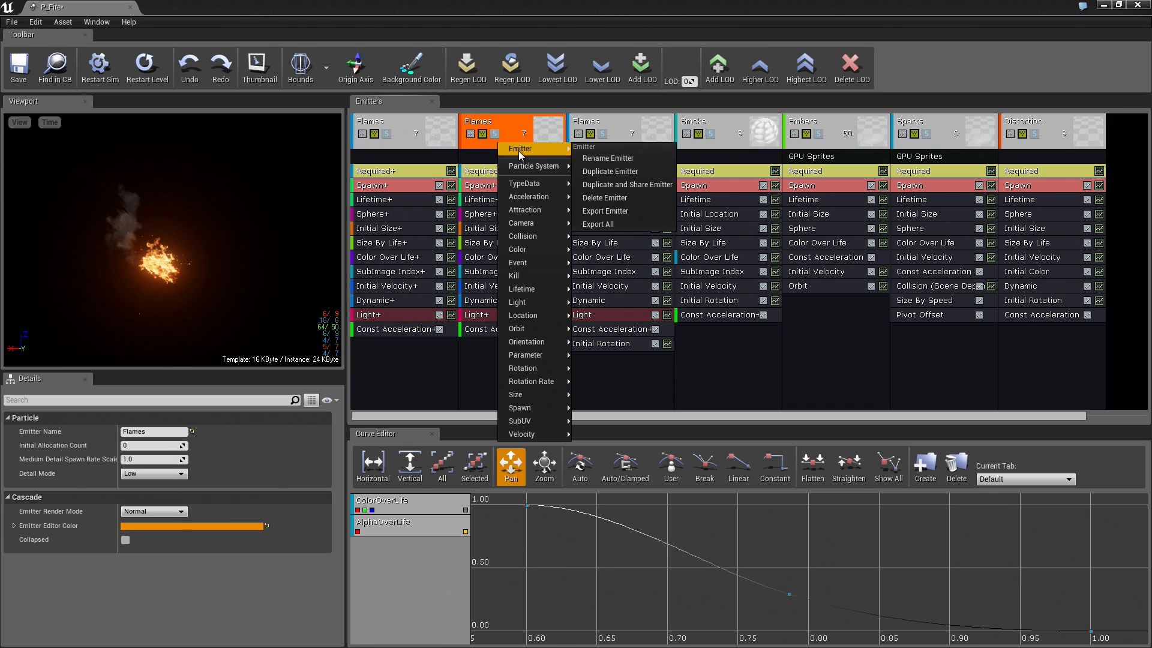
click(619, 201)
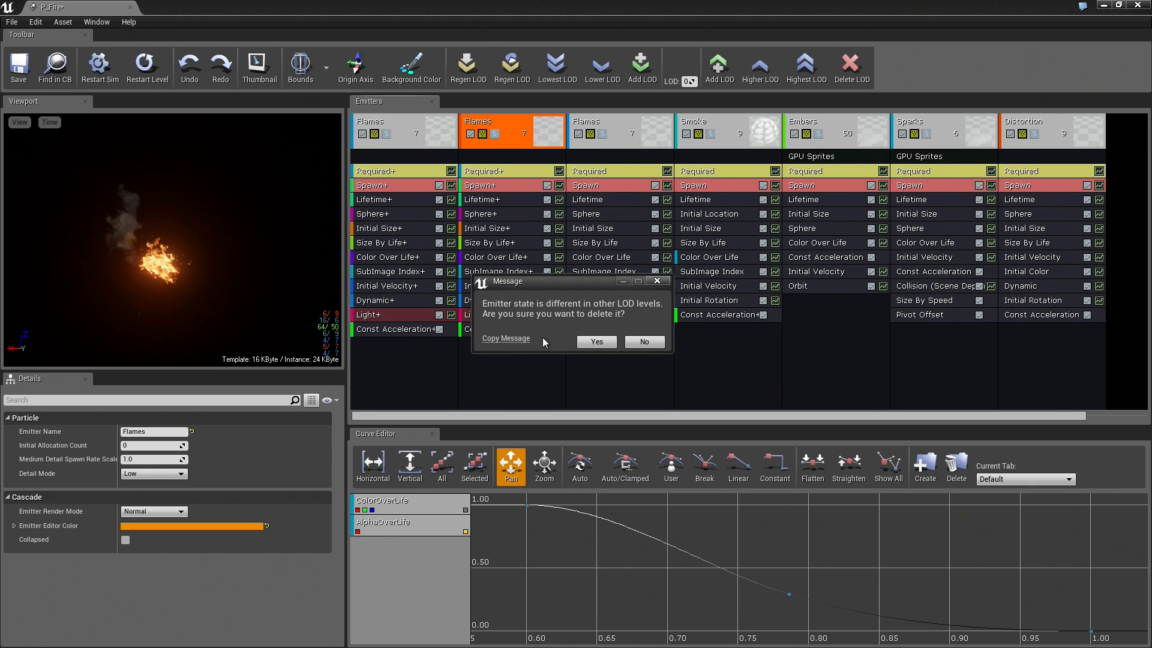
click(596, 341)
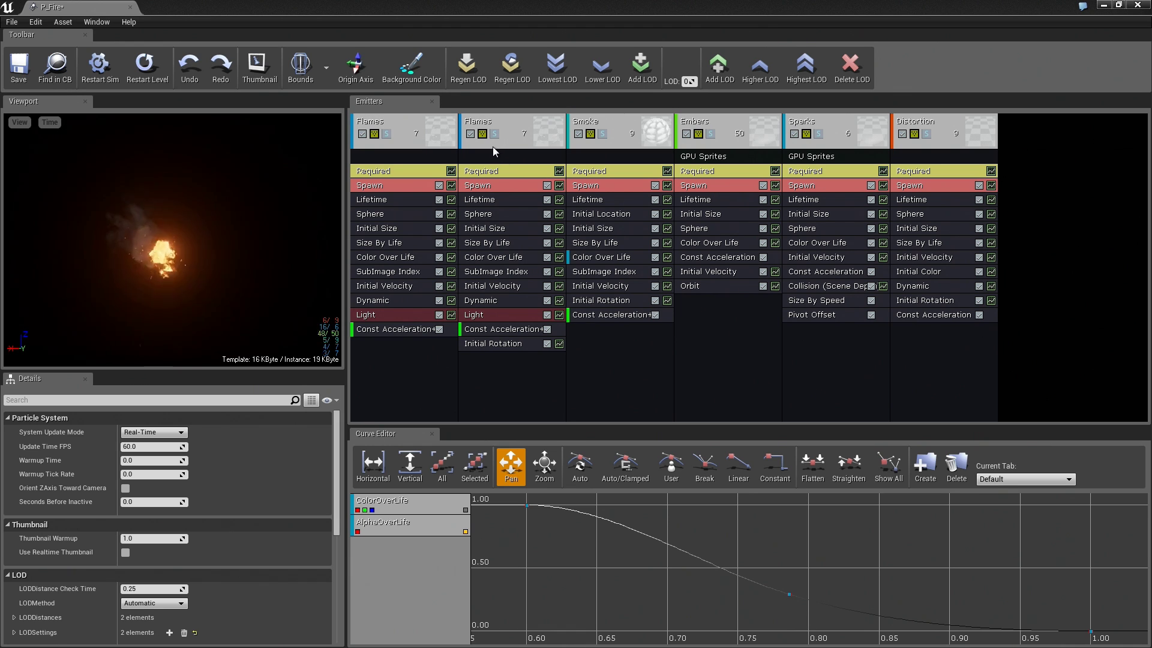
click(404, 140)
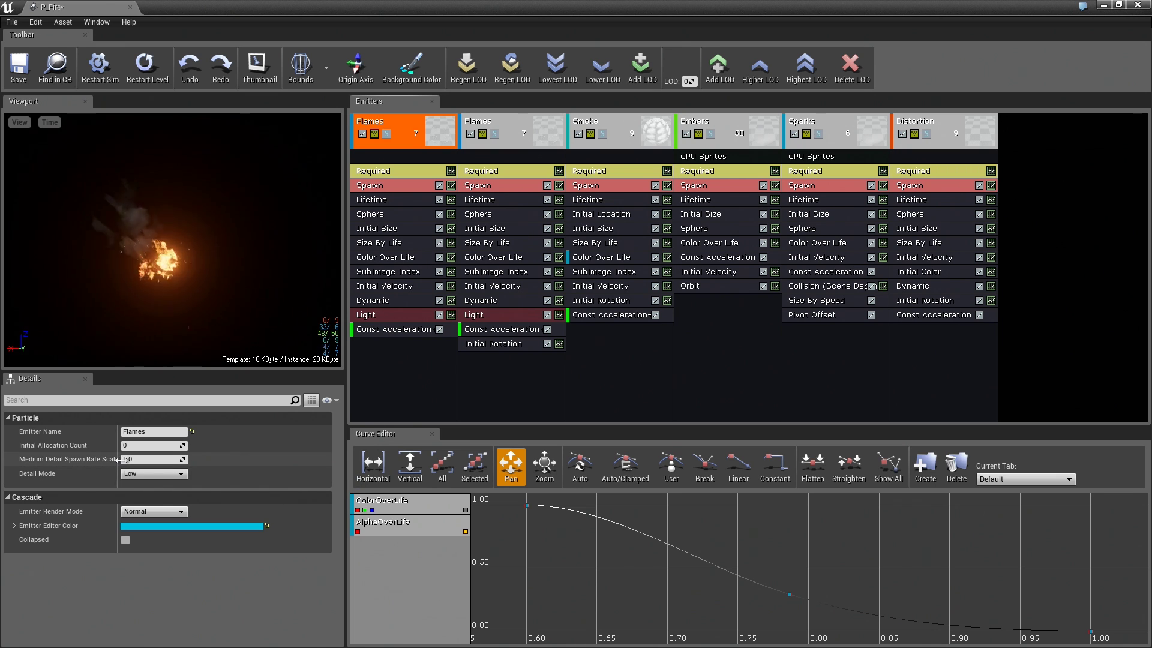
click(379, 228)
click(386, 258)
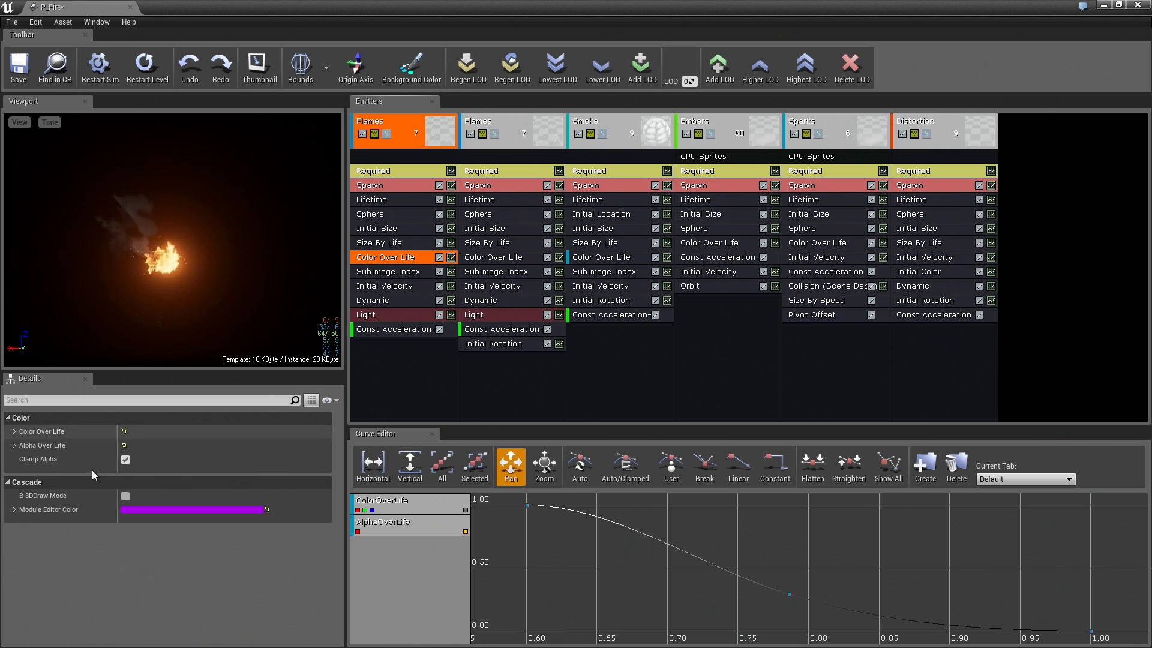
click(397, 330)
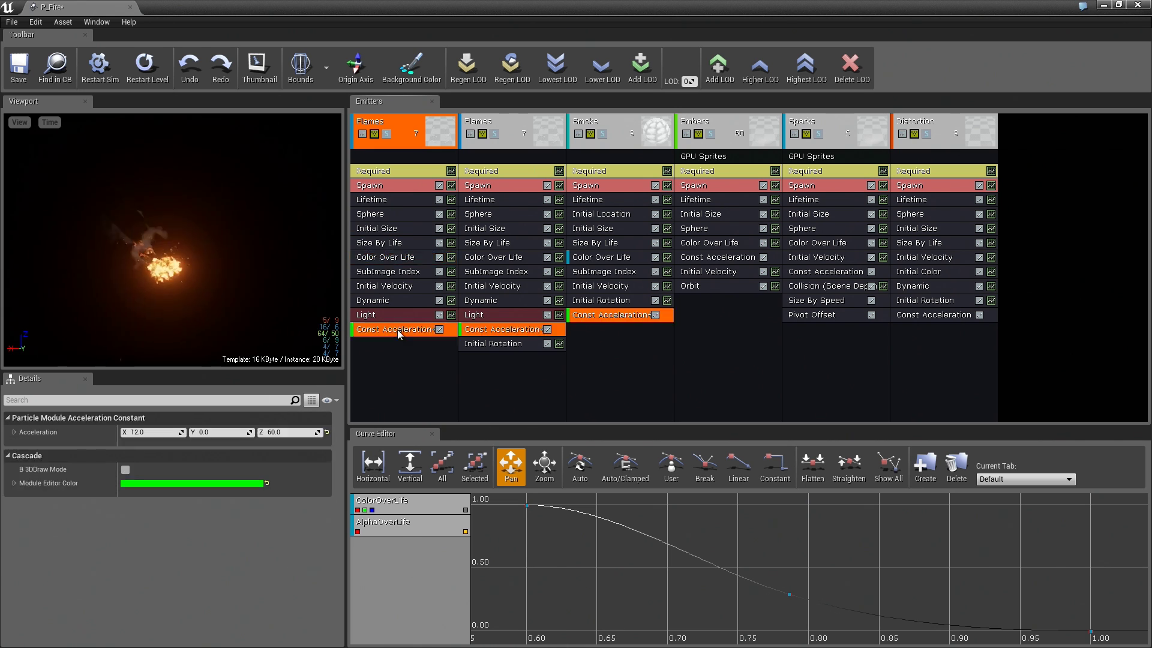
click(390, 271)
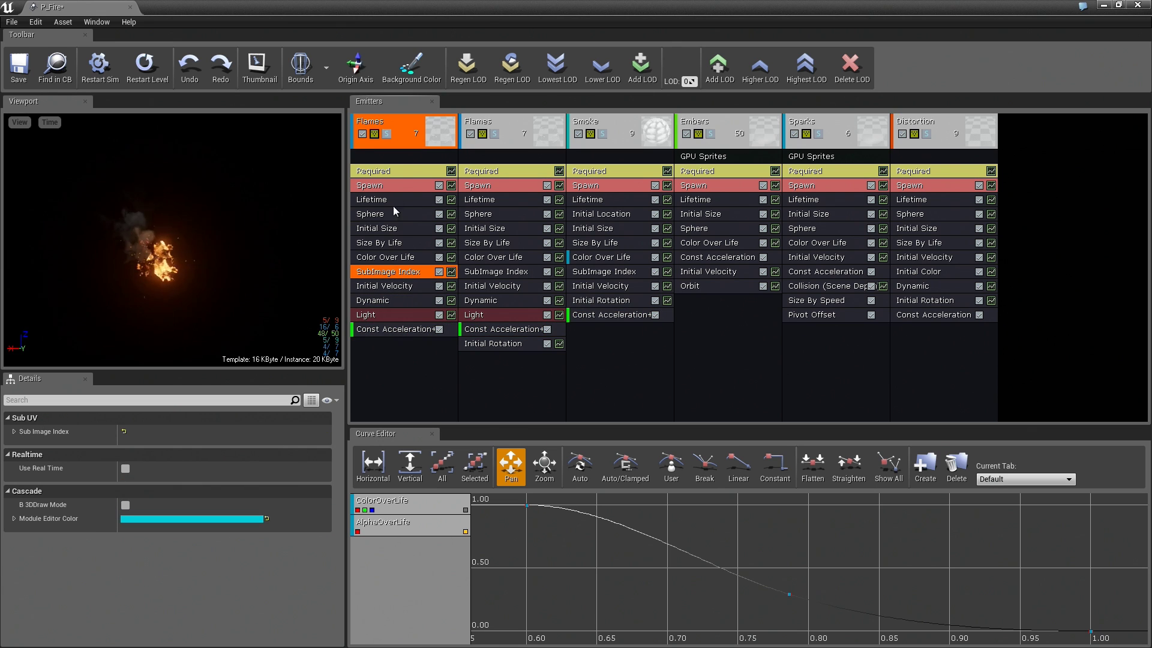
click(397, 141)
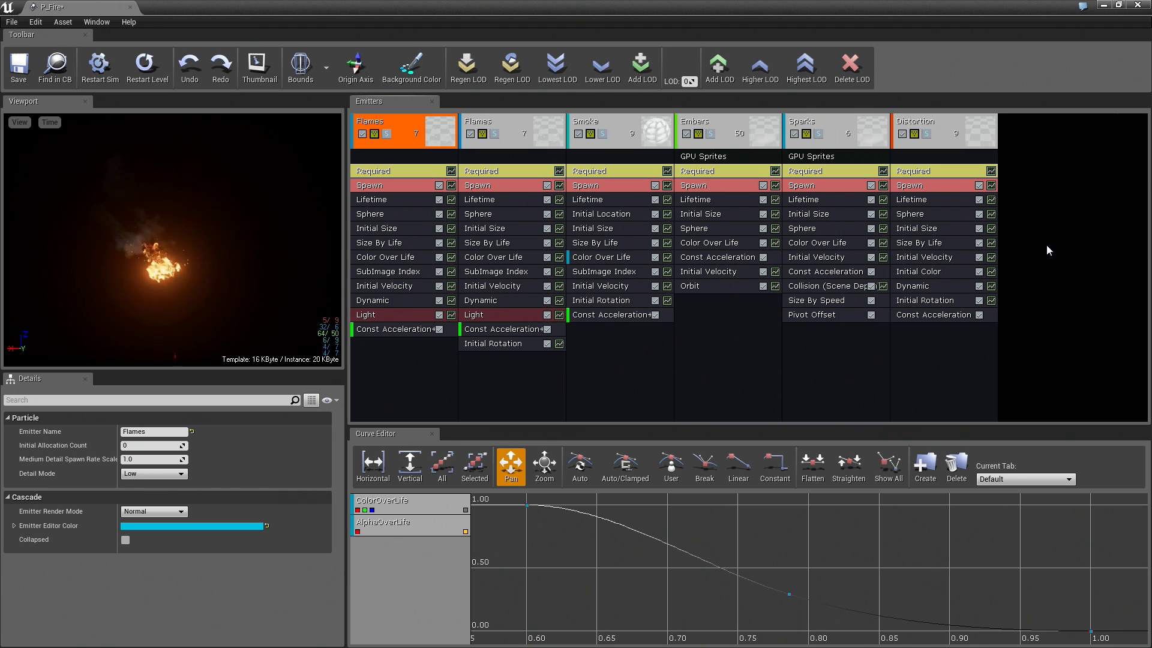
click(1054, 209)
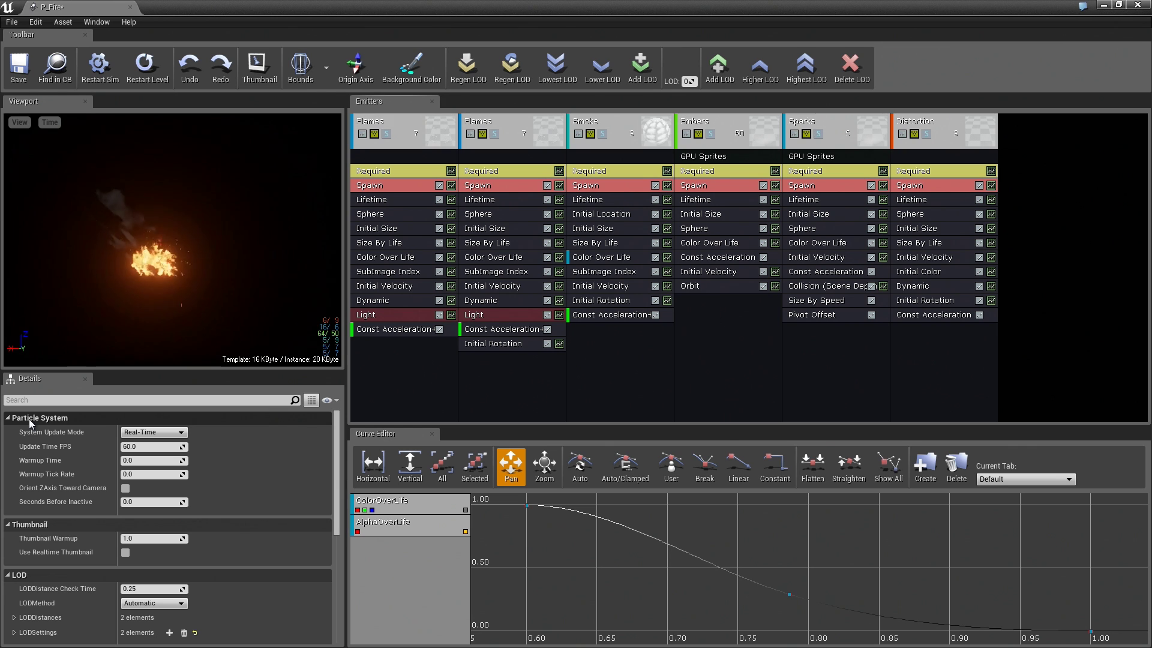
click(363, 135)
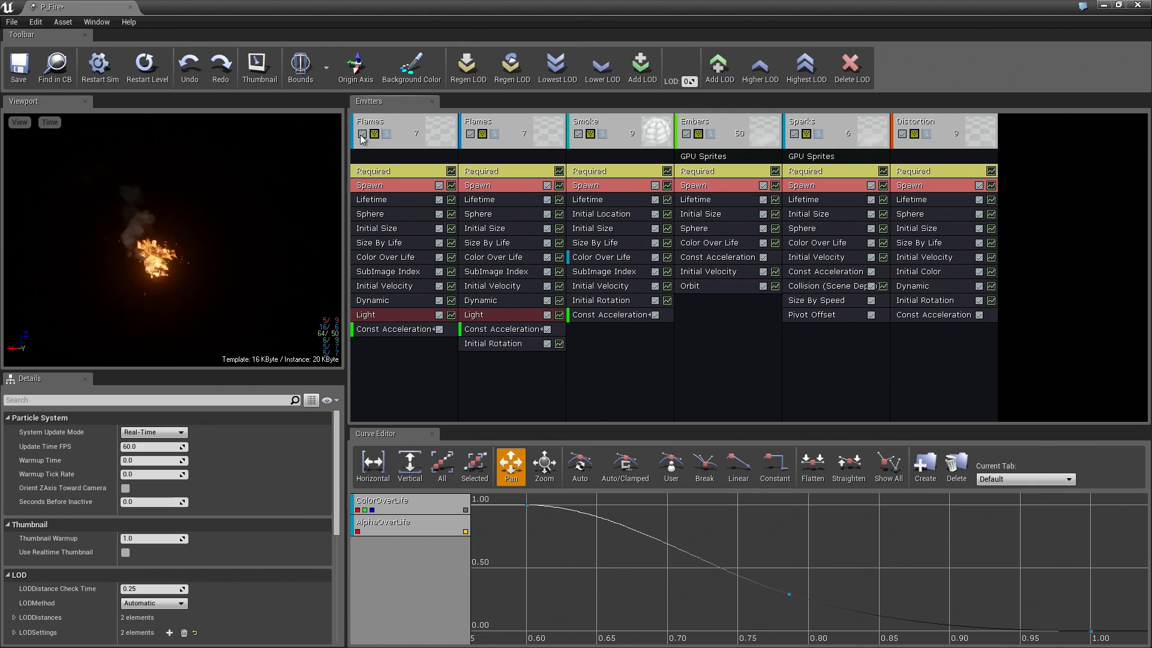
click(362, 135)
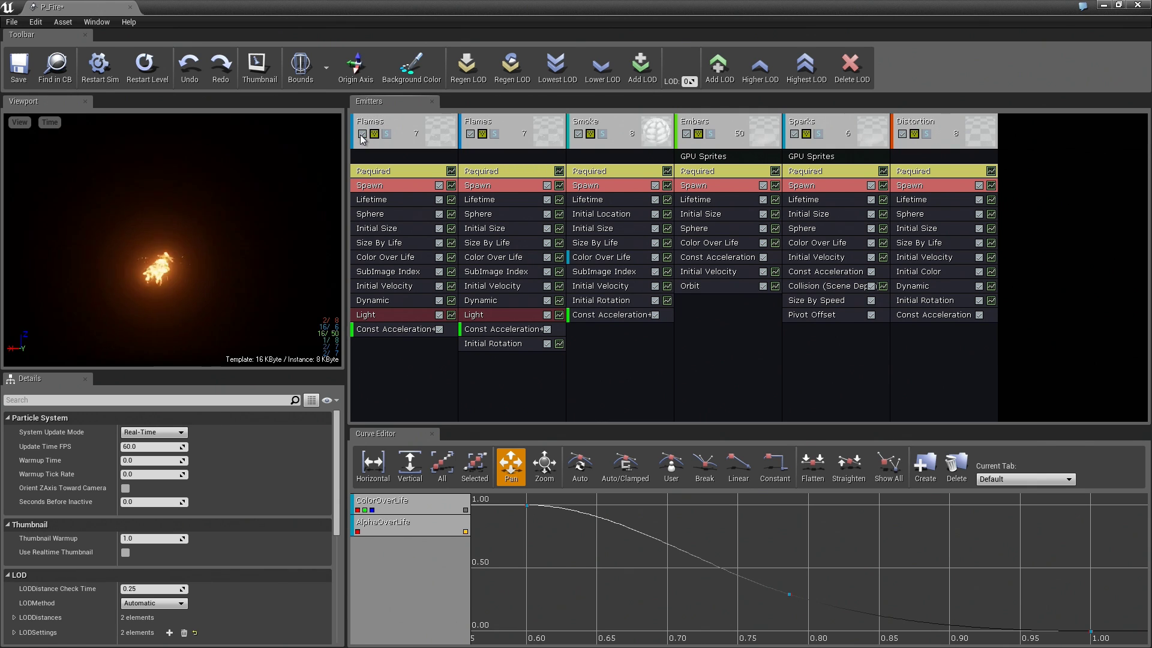
click(386, 134)
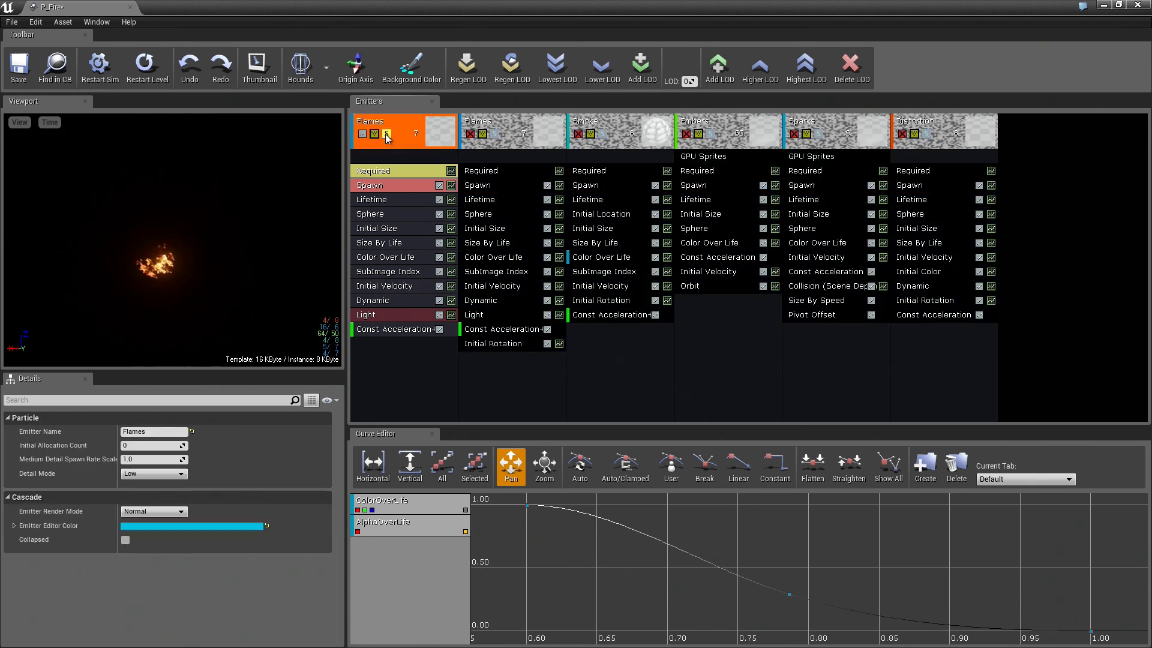
click(386, 136)
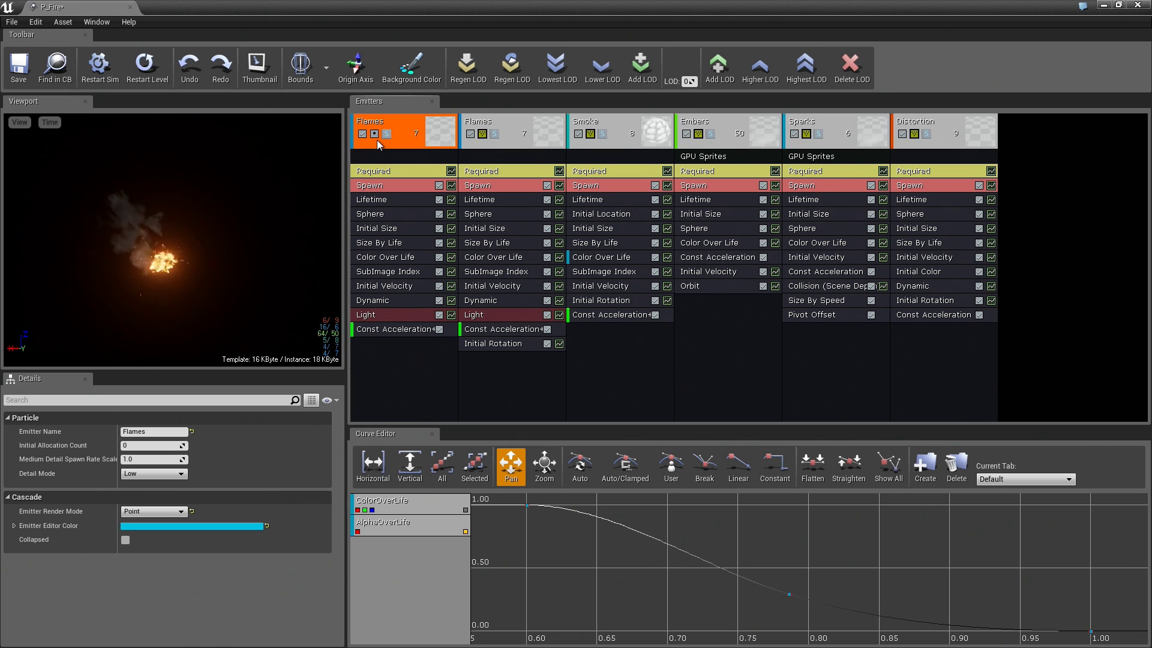
click(387, 135)
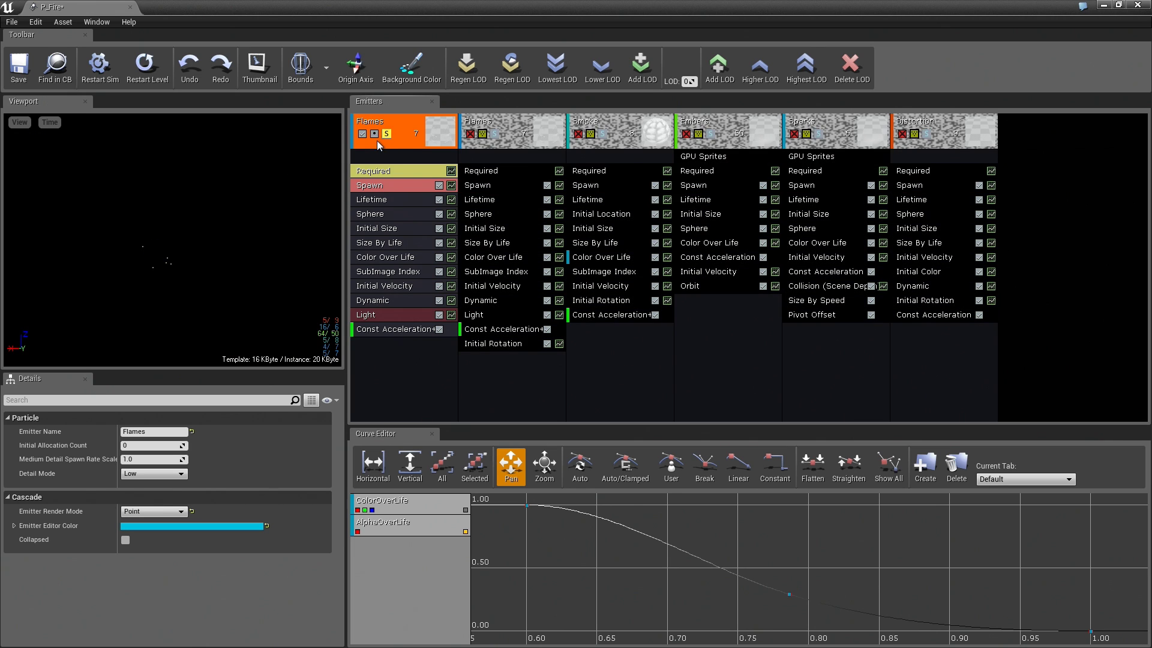
click(374, 134)
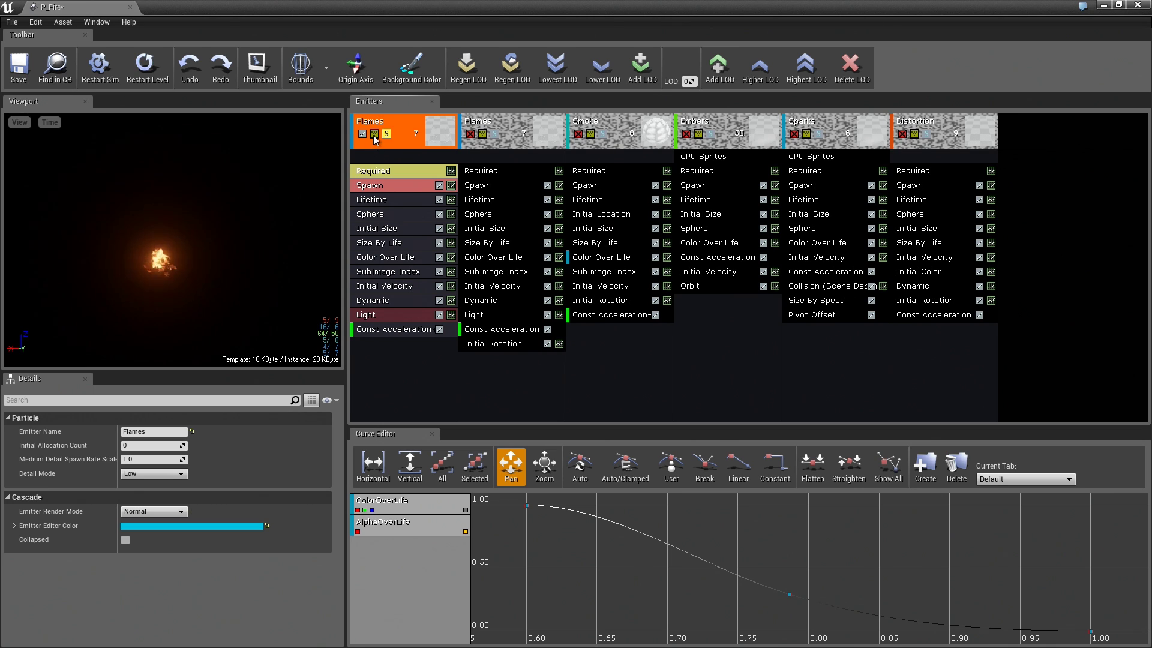
click(374, 135)
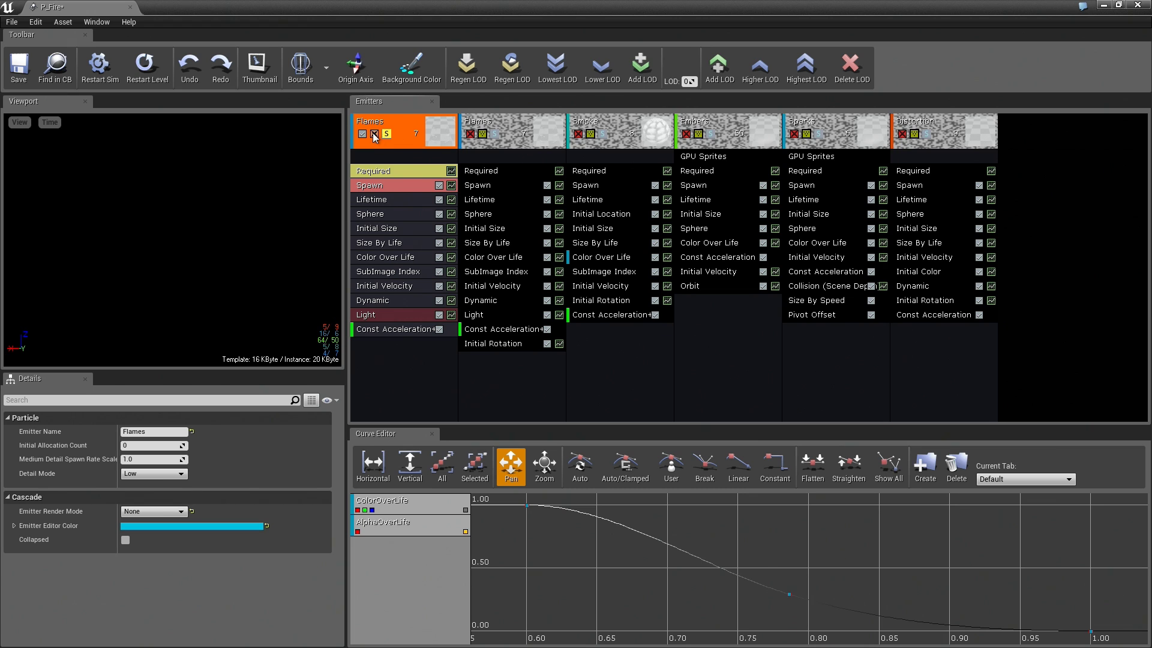
click(374, 134)
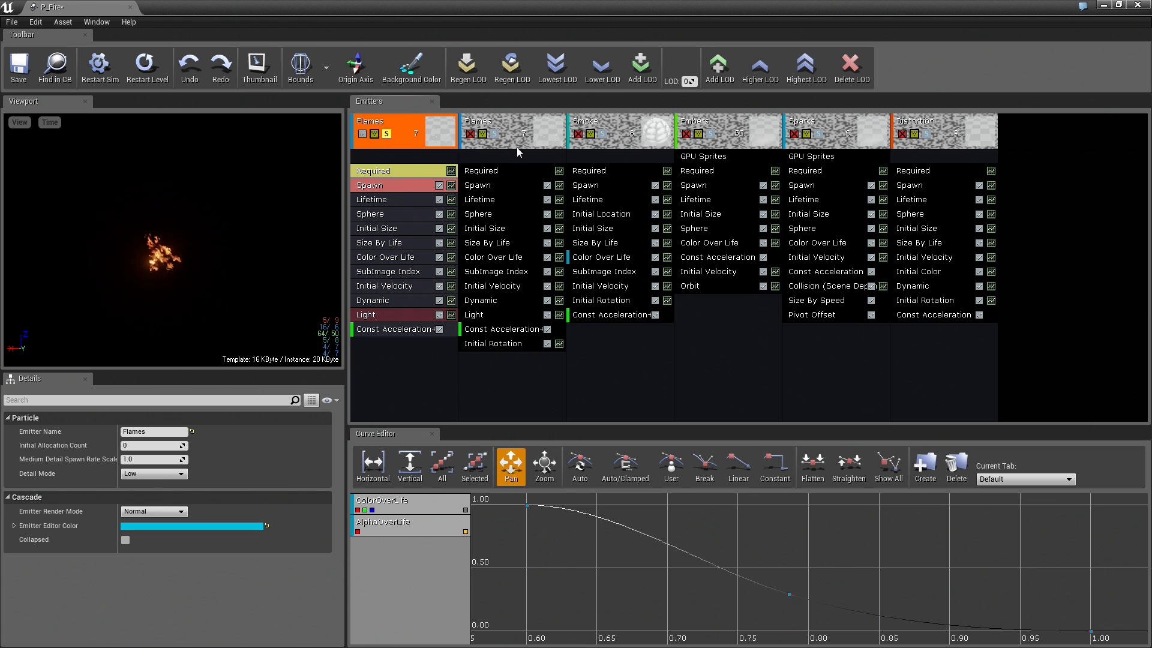
click(390, 133)
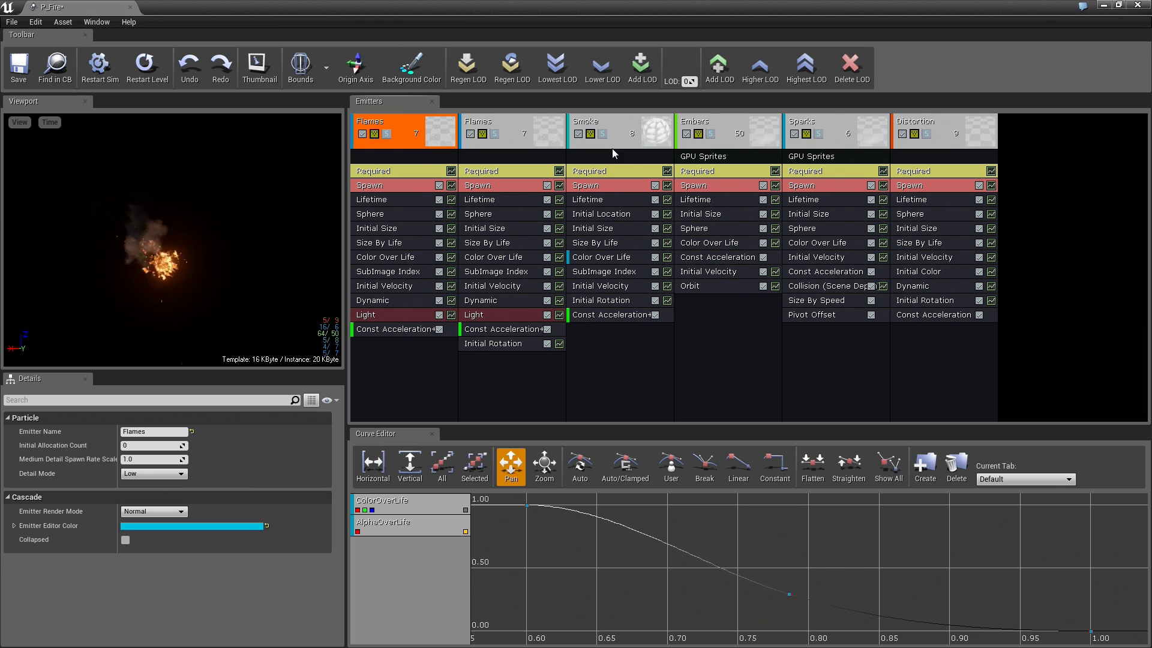
click(387, 135)
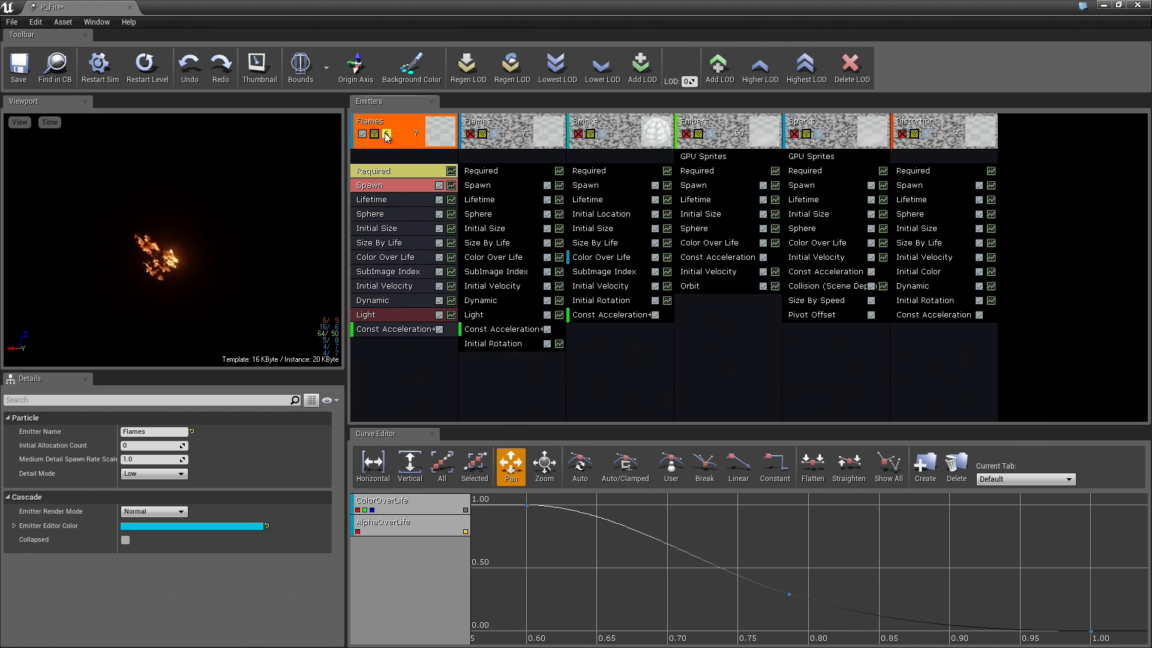
click(387, 134)
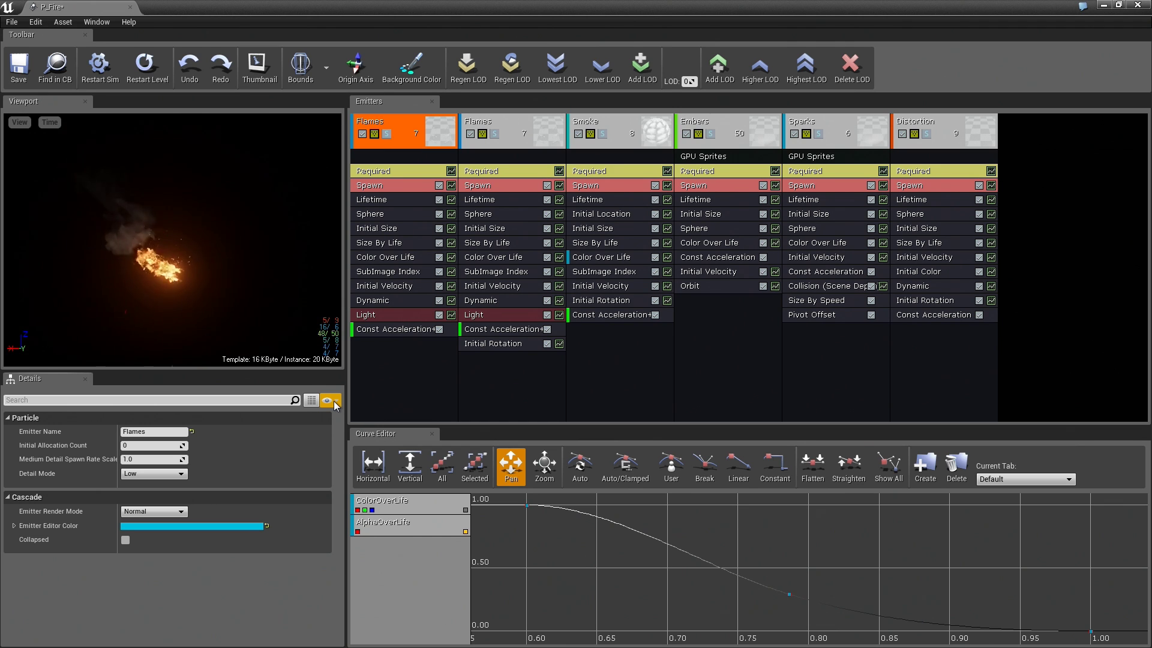
click(331, 400)
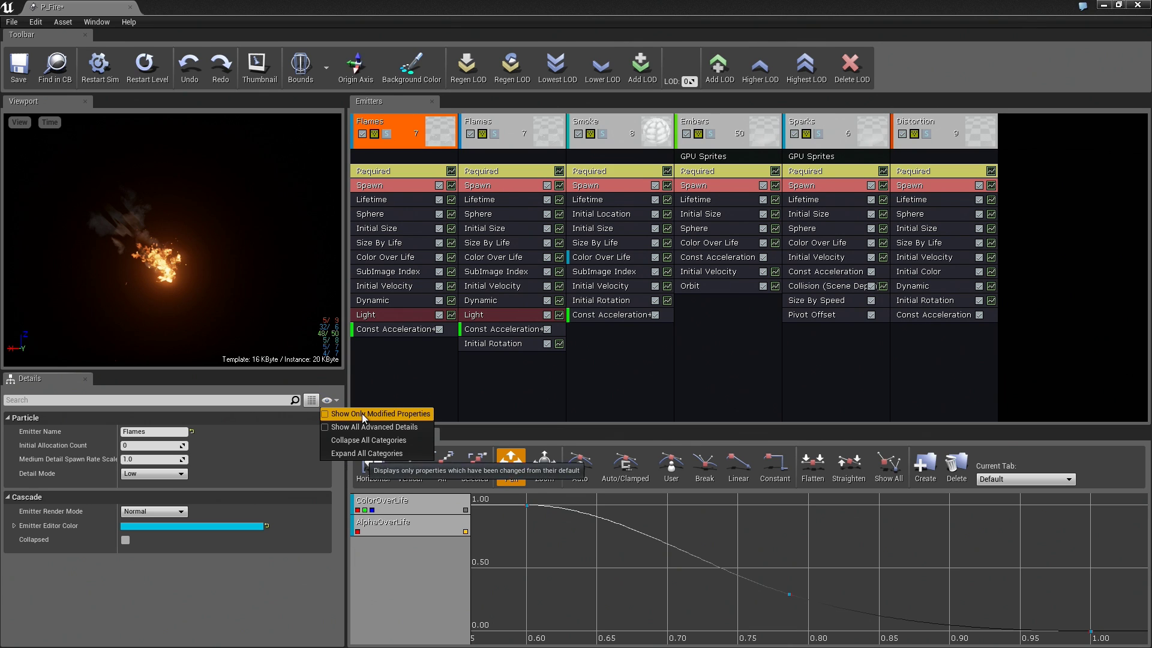
click(383, 413)
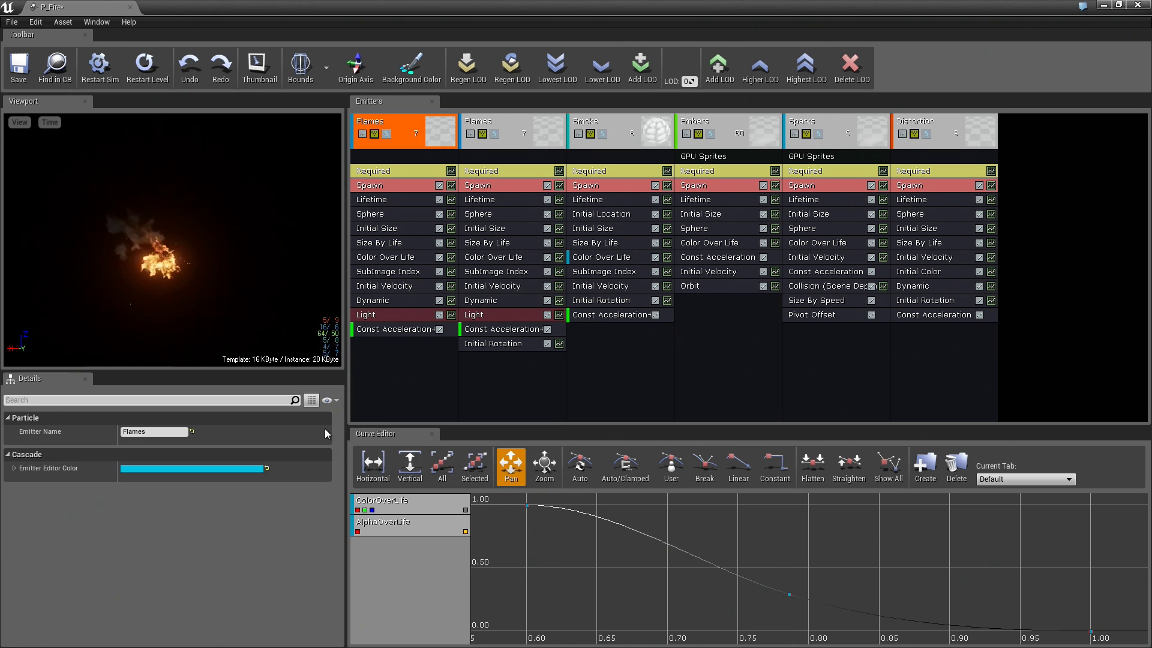
click(331, 401)
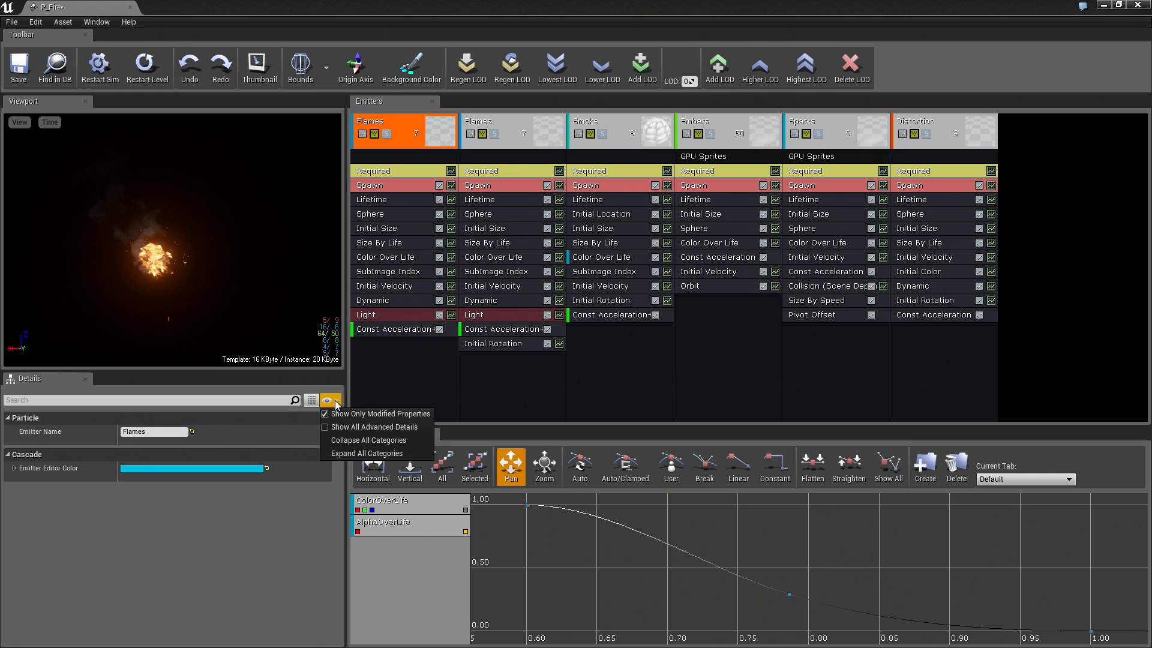
click(325, 415)
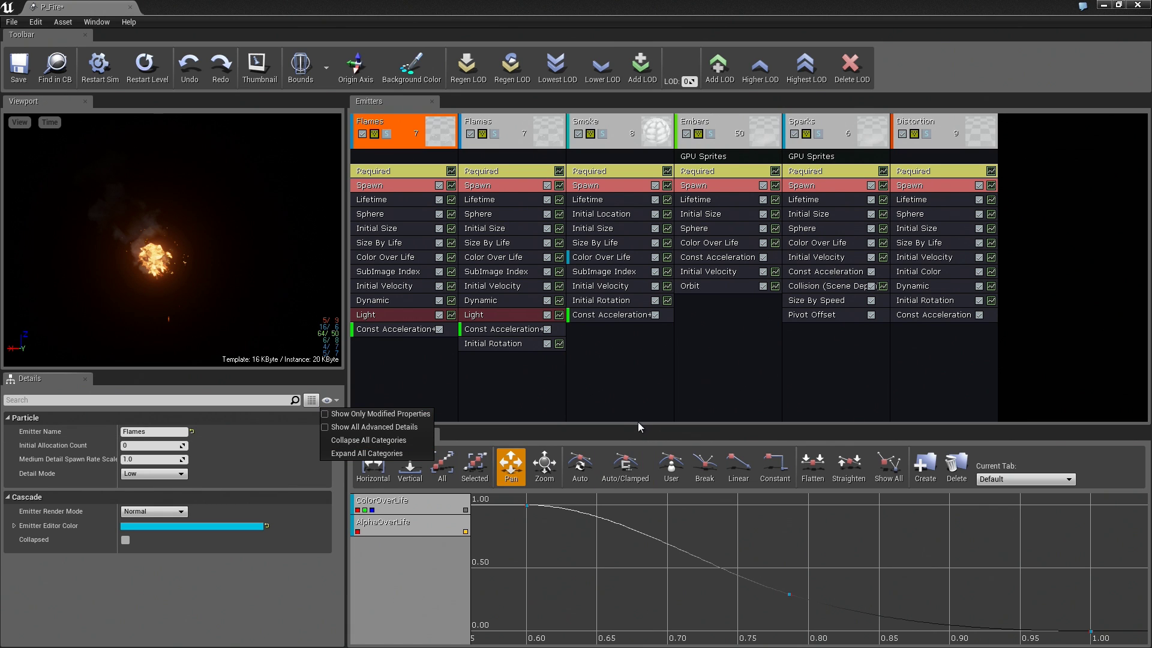
Step: Enlarge the curve graph, then remove all curves and confirm
drag(647, 425, 648, 337)
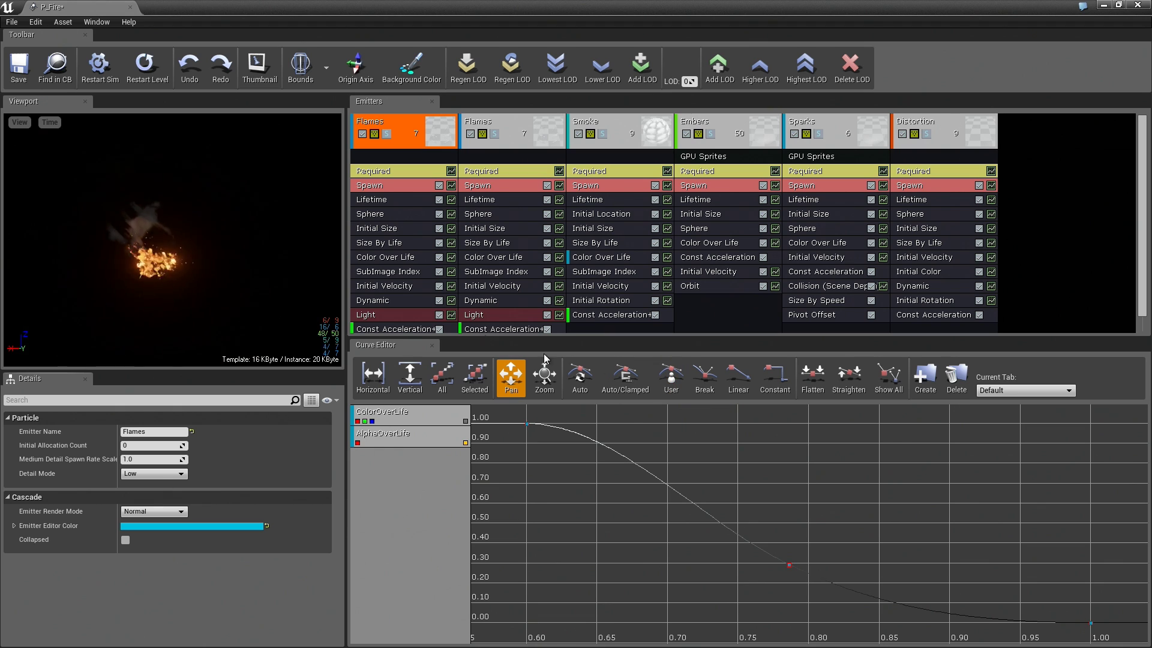
right_click(409, 414)
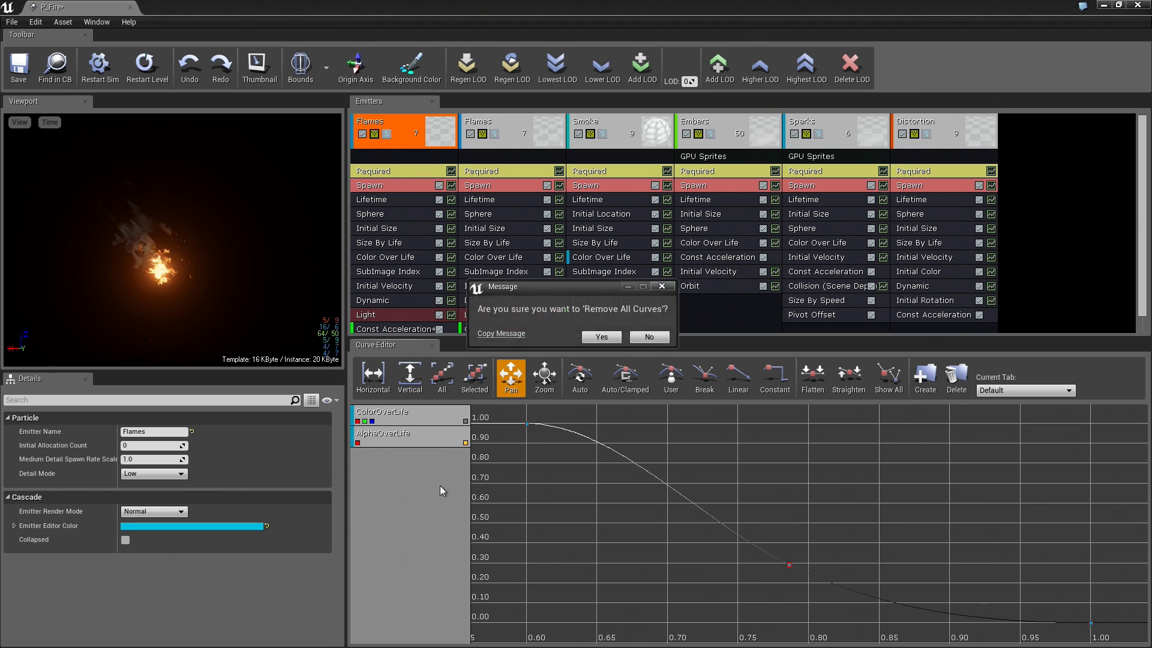
click(601, 337)
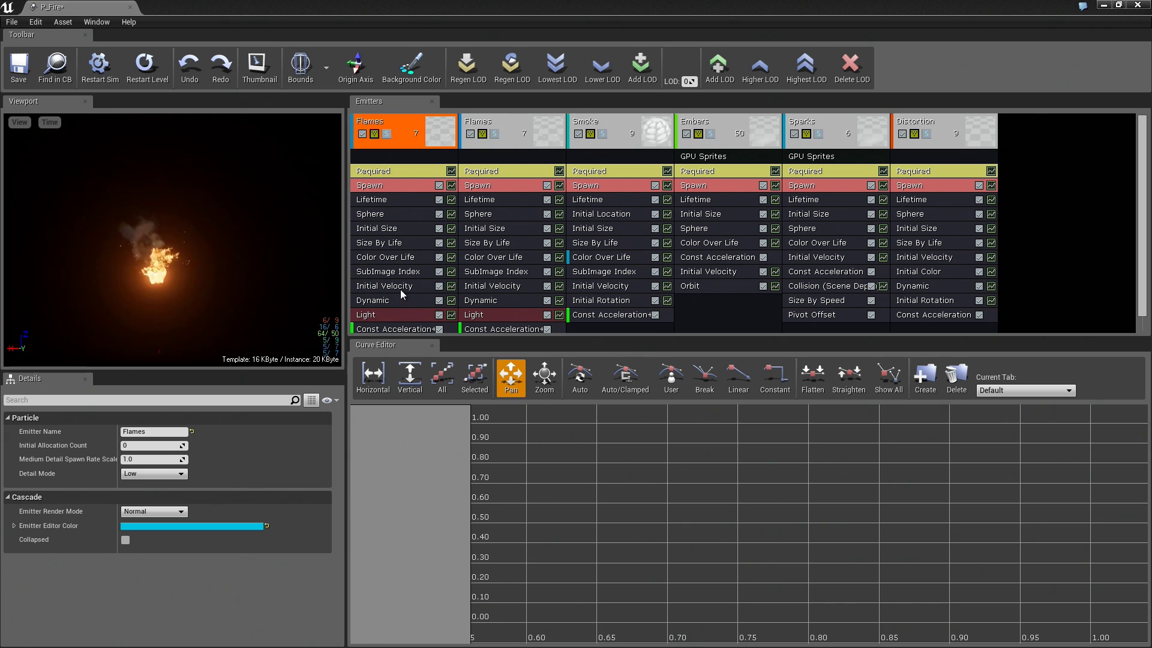
Step: Solo Flames, send Color Over Life curves to the graph, fit both axes, hide AlphaOverLife
click(387, 135)
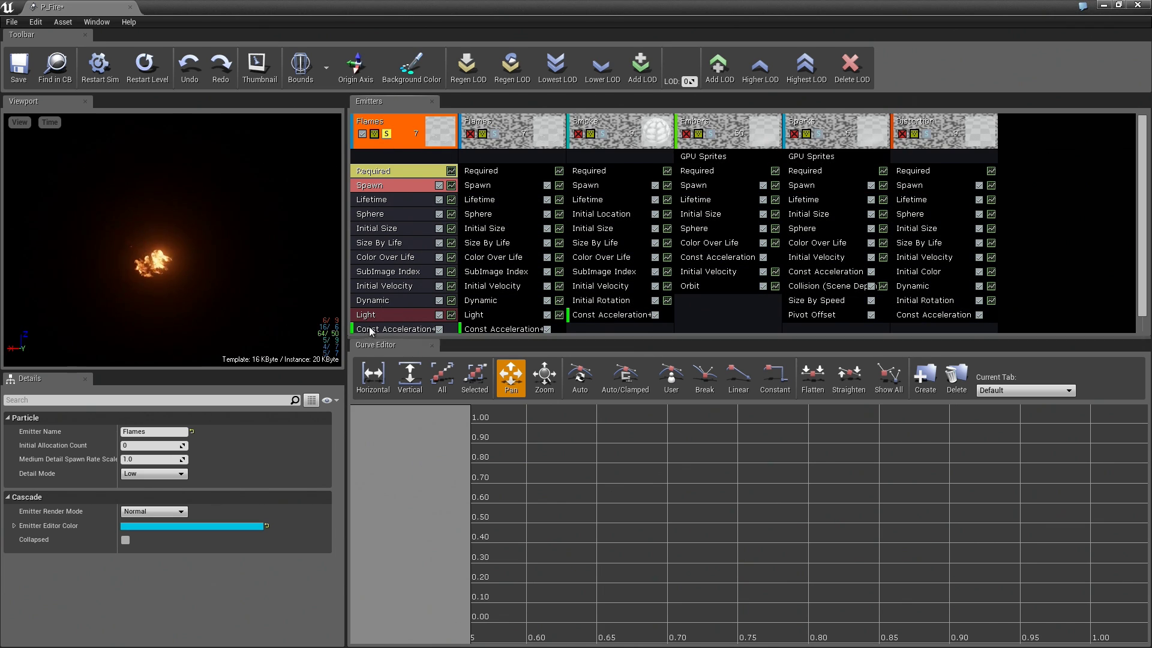
click(381, 259)
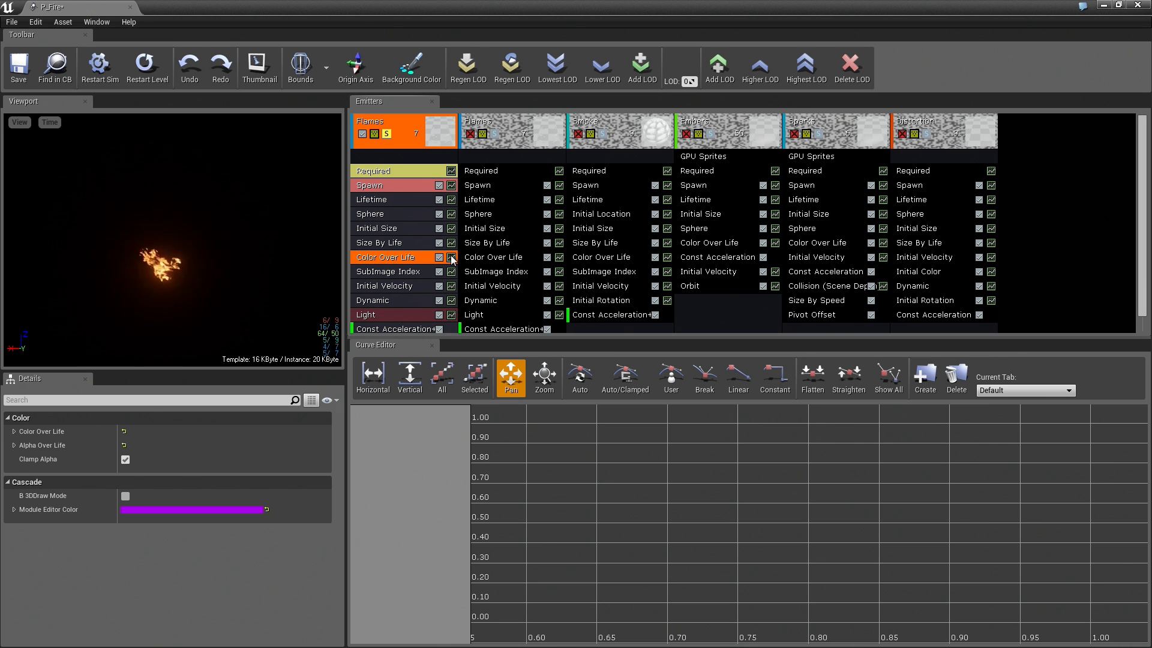
click(451, 254)
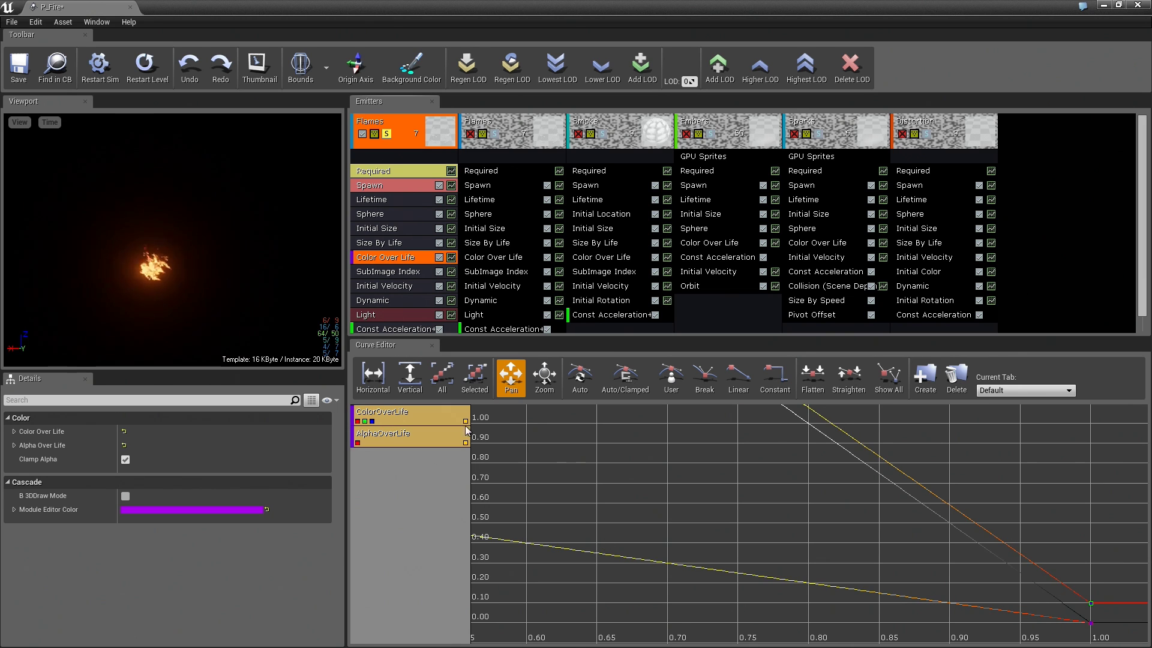
click(373, 376)
click(409, 376)
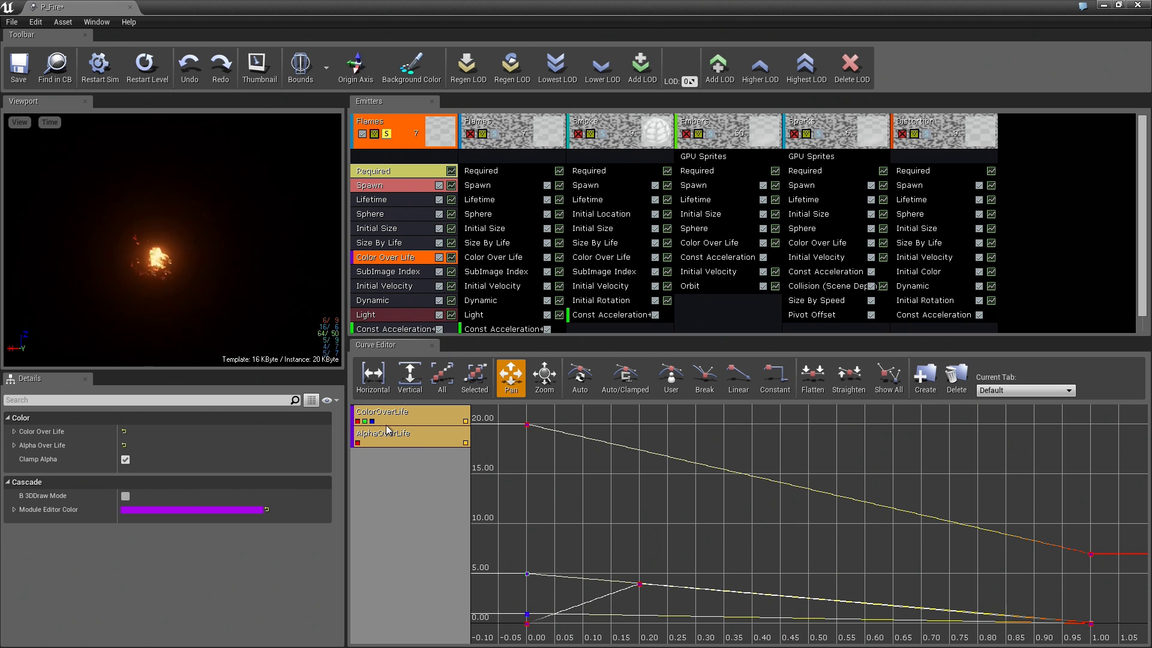
click(465, 442)
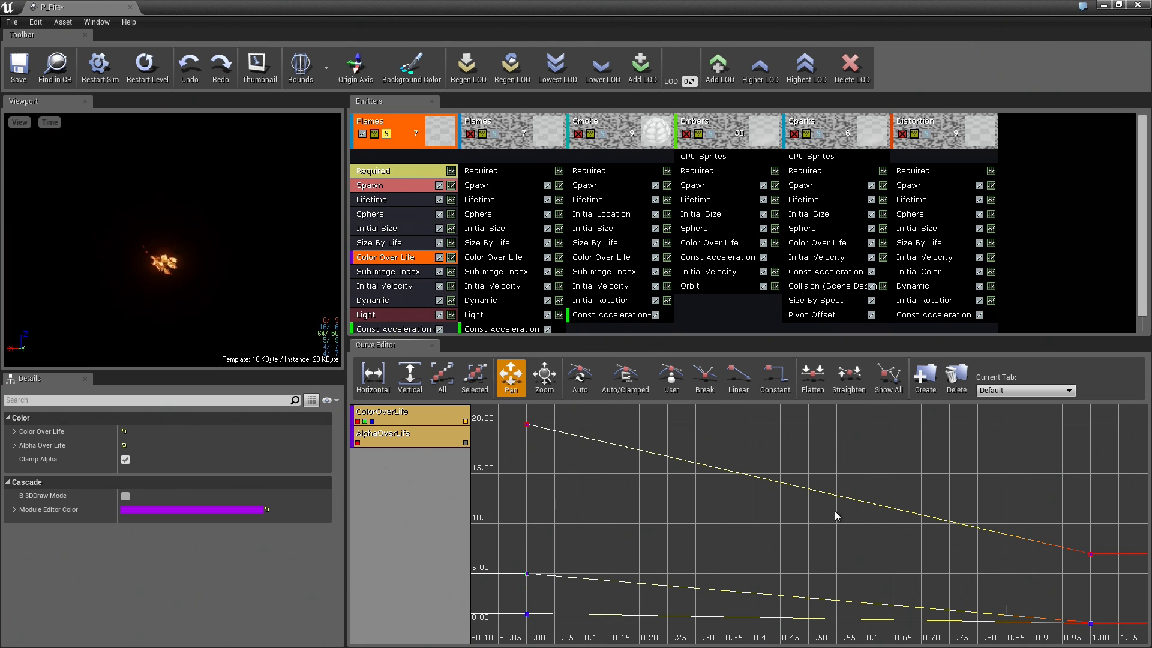
Step: Add keys at 0.40, setting them to about 9.5, 13.5 and 12
ctrl+click(751, 480)
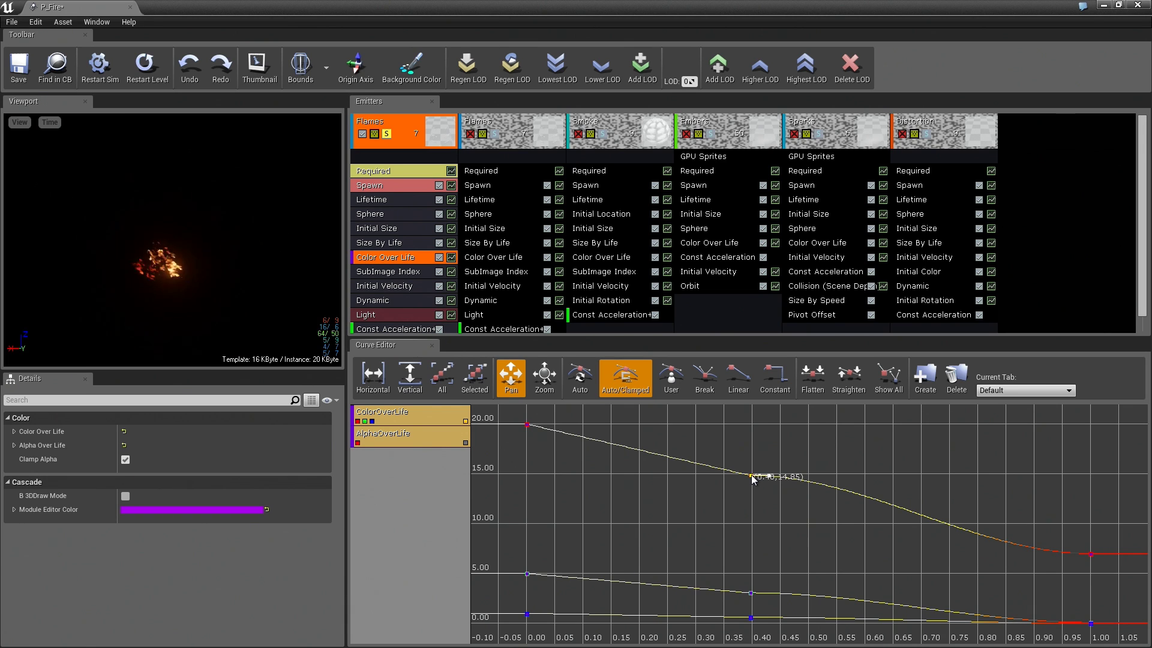
drag(755, 479, 758, 523)
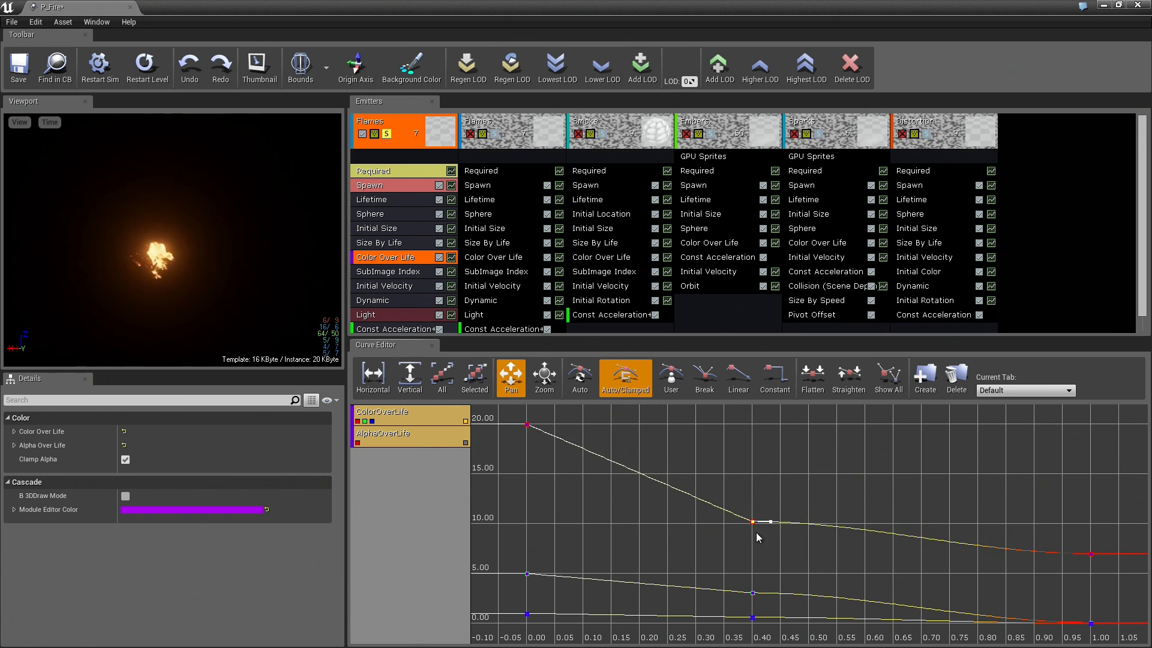
mouse_move(752, 593)
drag(755, 594, 755, 484)
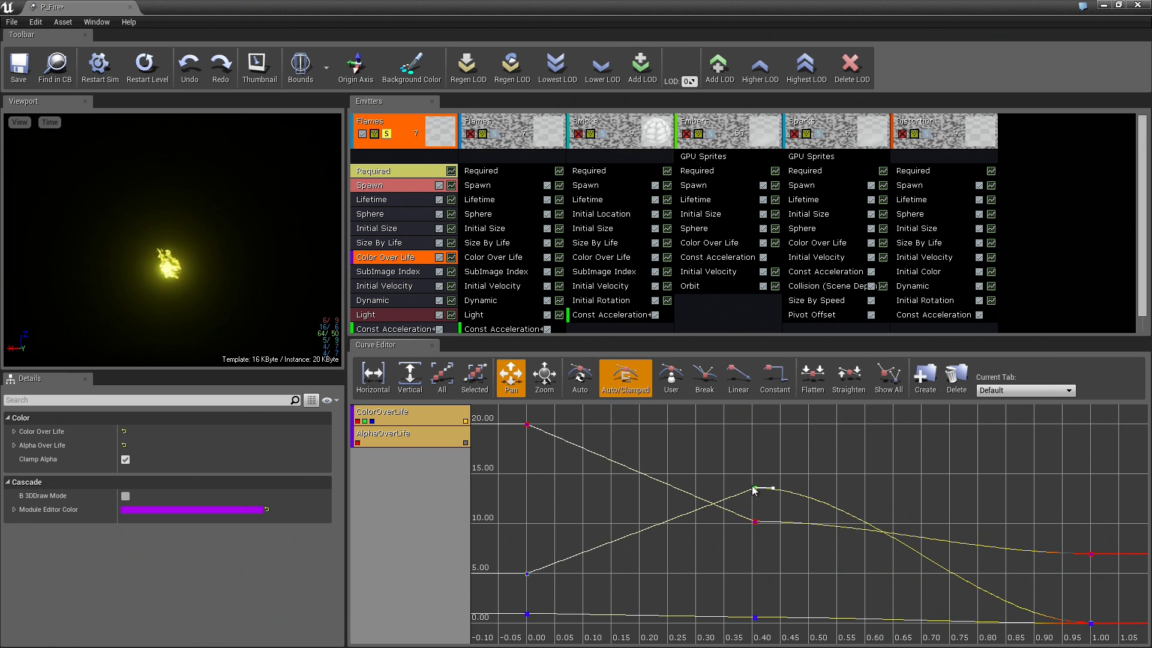
drag(756, 619, 754, 502)
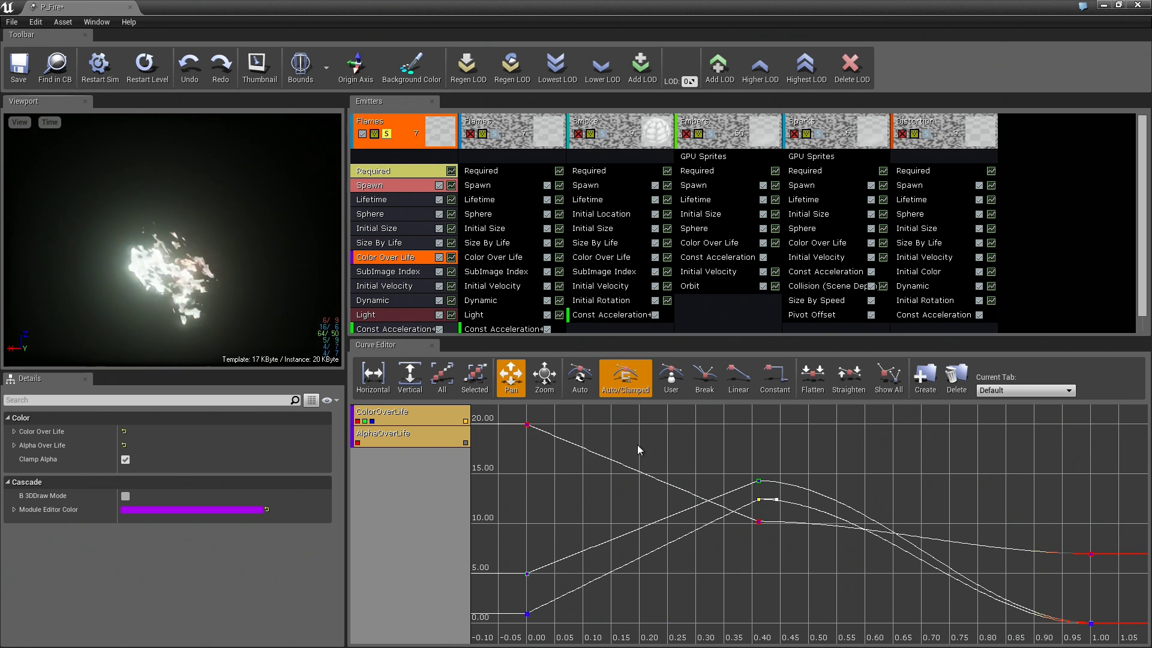
click(760, 483)
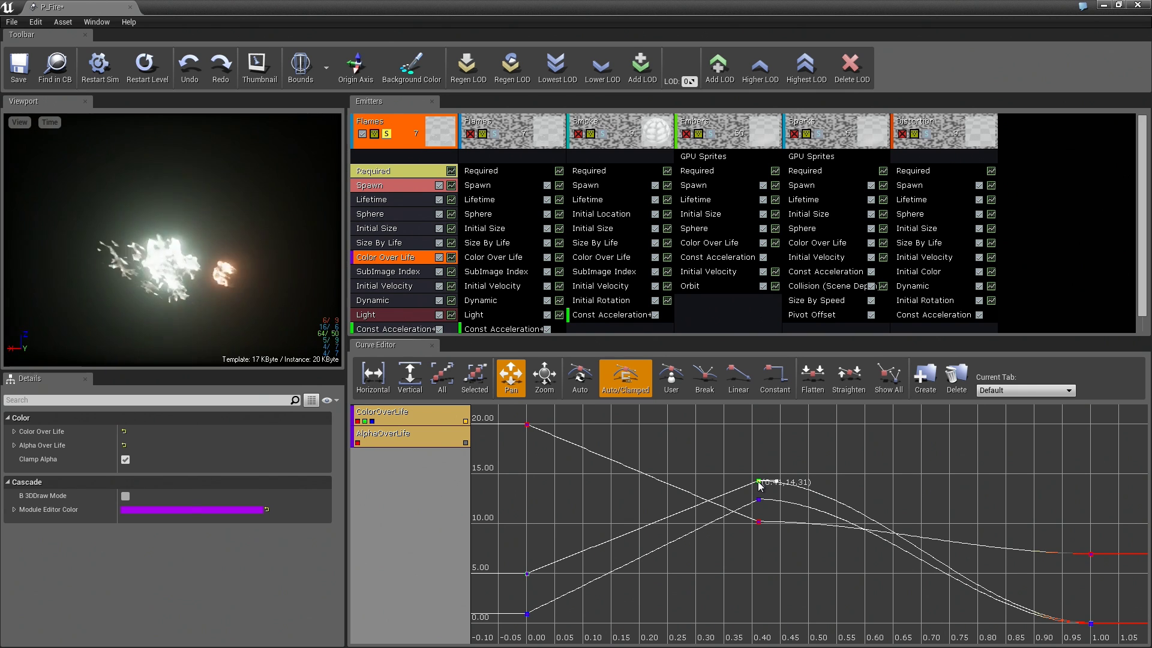
Step: Hide green and blue, raise red's mid key to ~20, drop another channel's to ~2.5
click(369, 420)
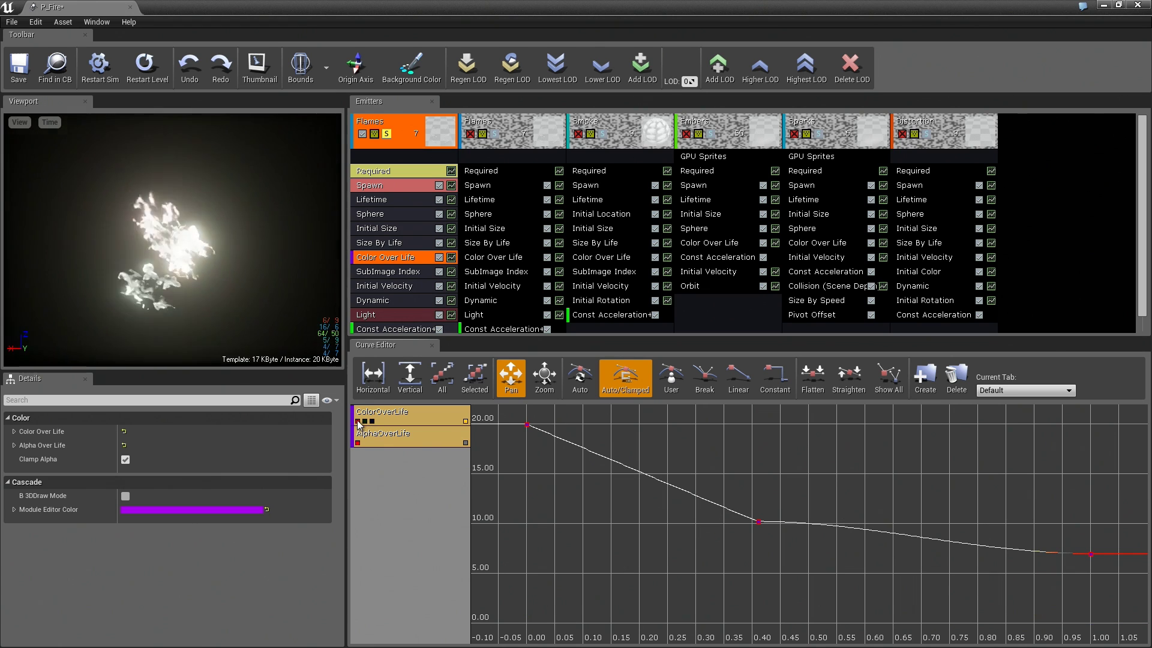
click(759, 525)
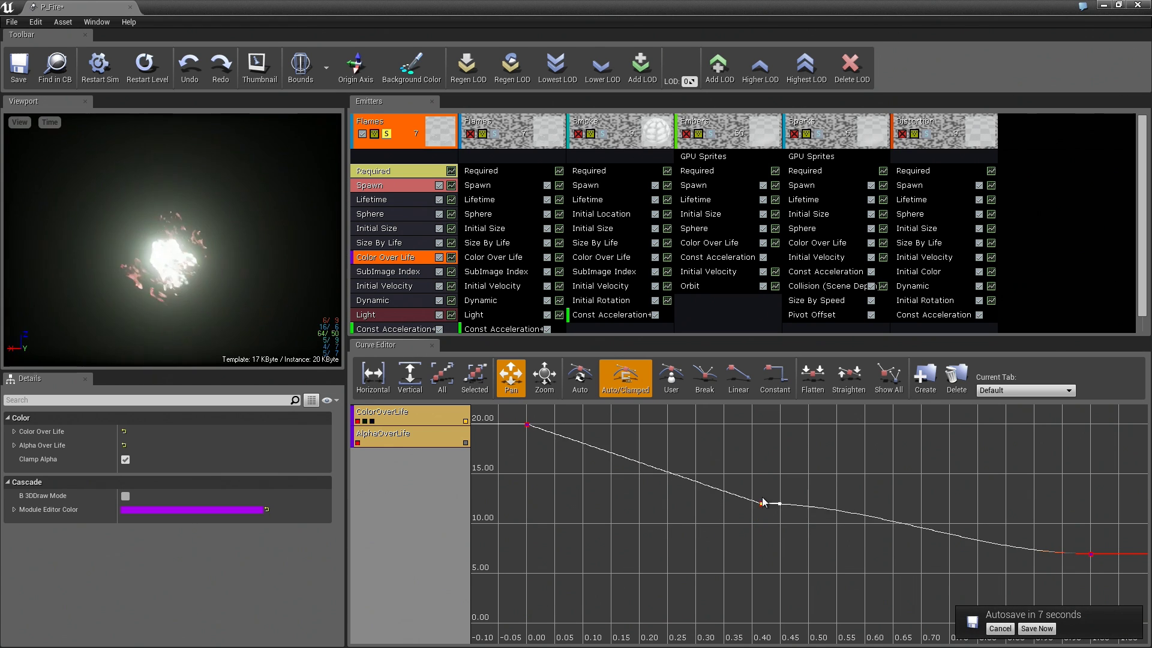
drag(760, 526, 759, 421)
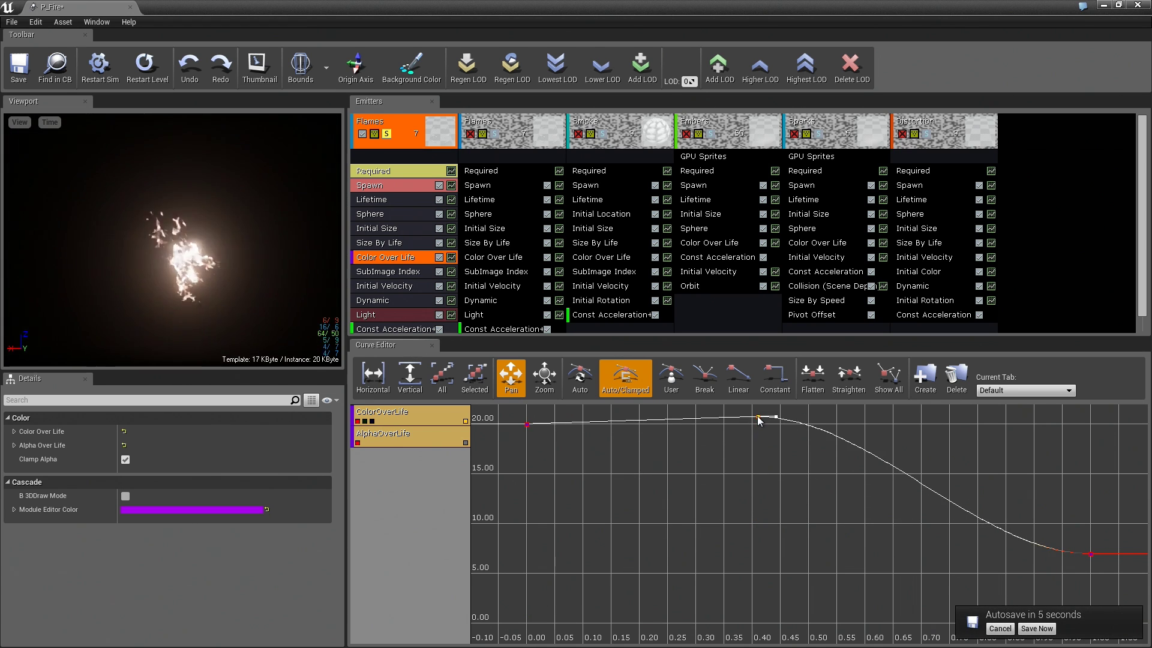
click(360, 423)
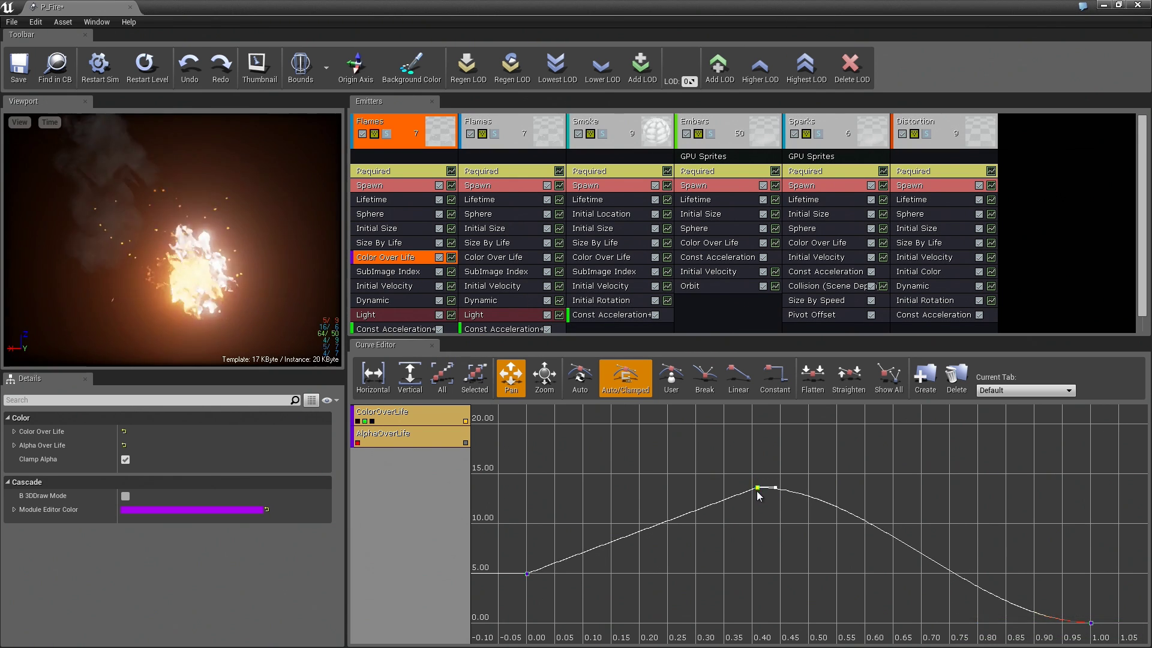
drag(759, 484, 758, 596)
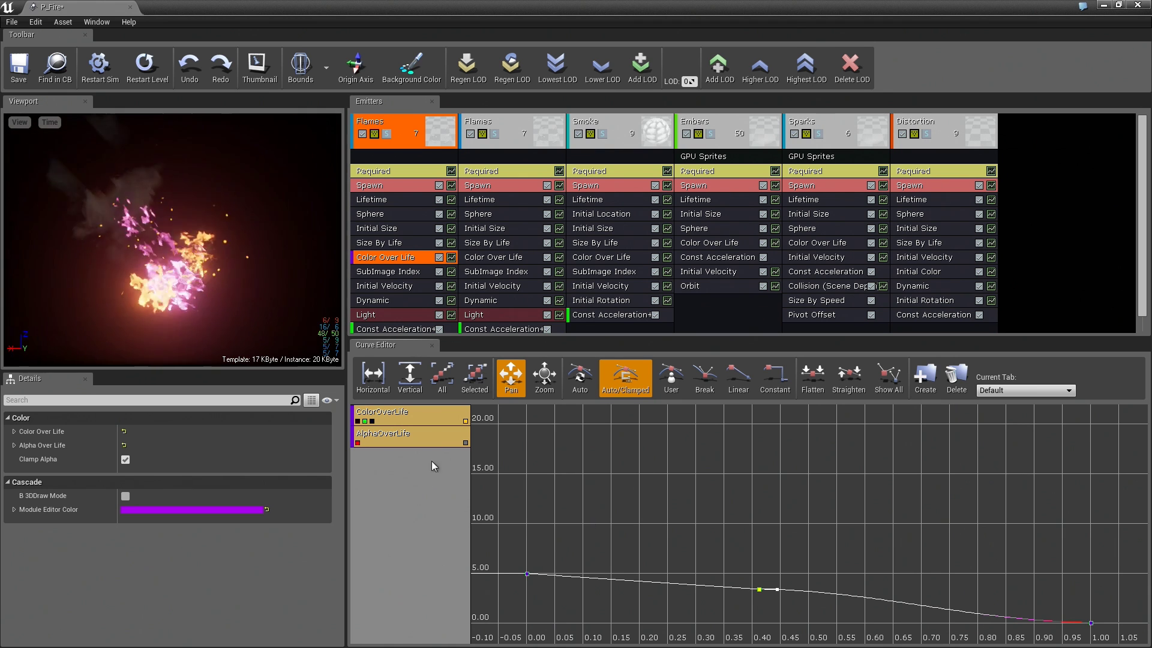
Step: Flatten the hump curve's peak to near zero and nudge red's mid key slightly down
click(374, 421)
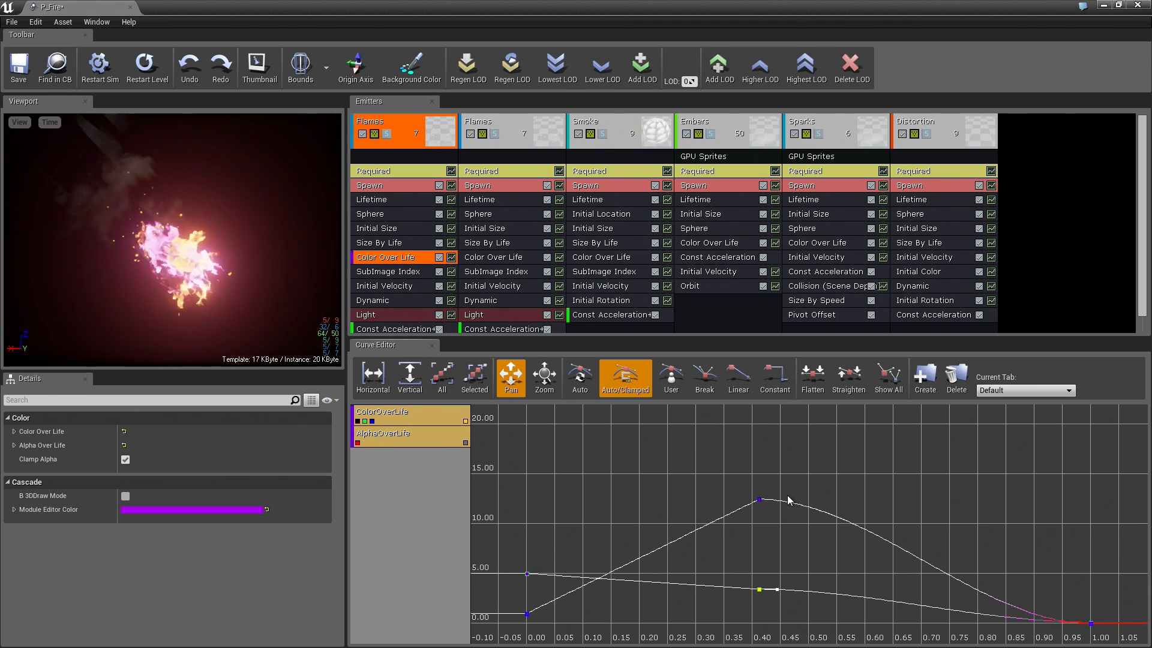
click(764, 498)
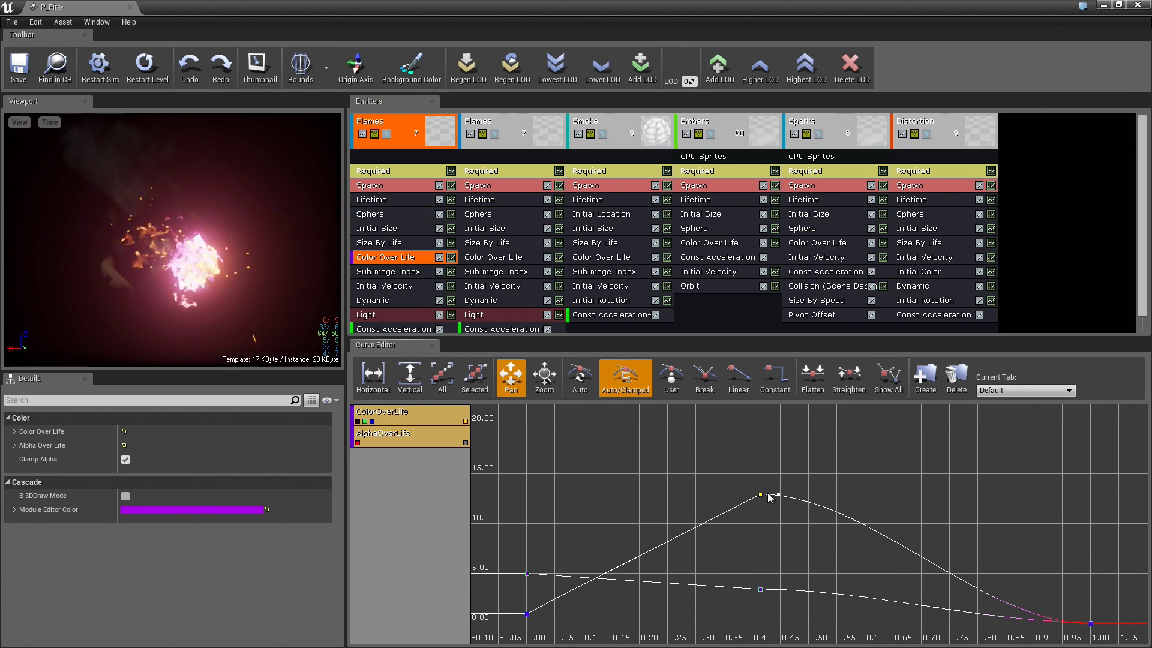
drag(769, 496, 767, 619)
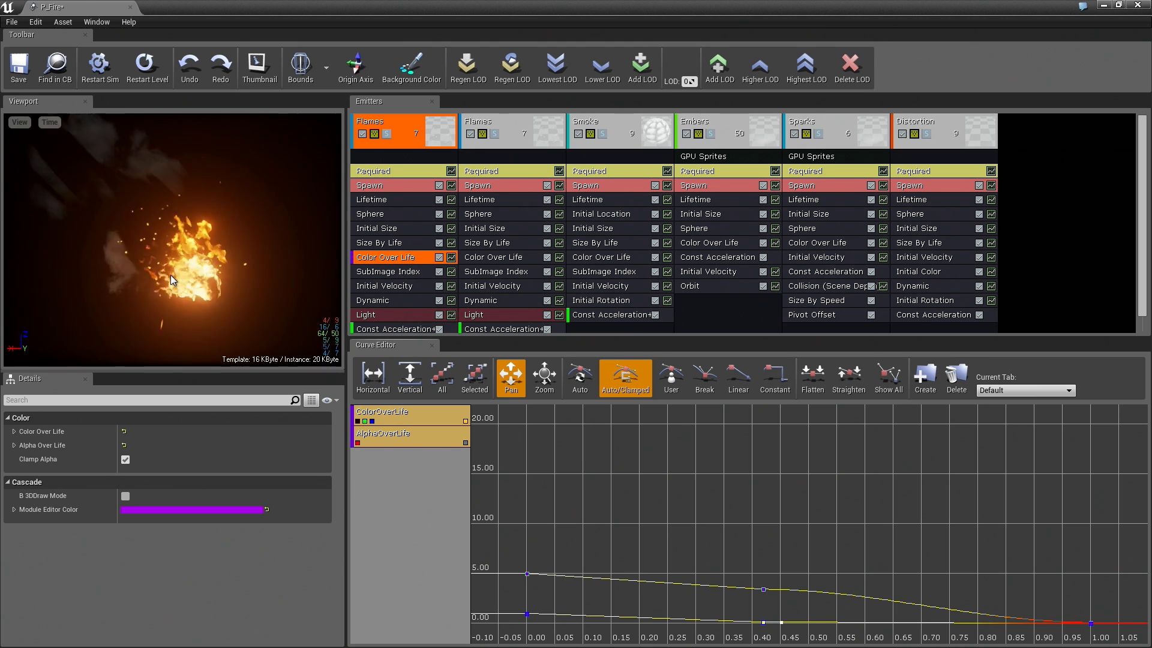
click(359, 421)
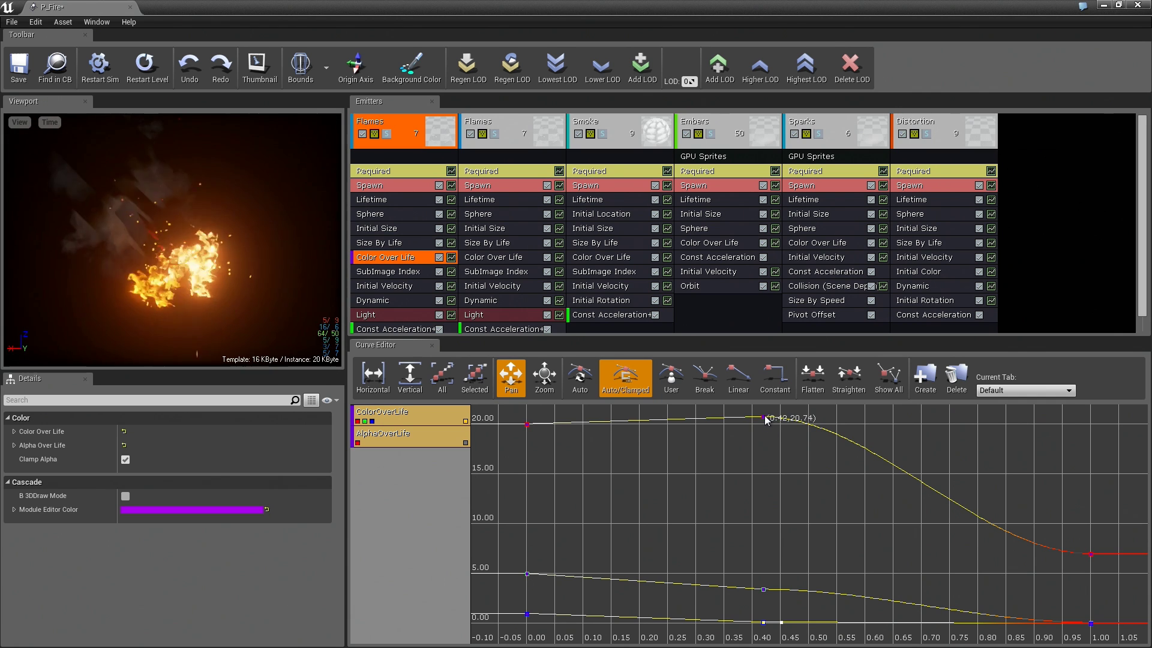
drag(763, 420, 765, 429)
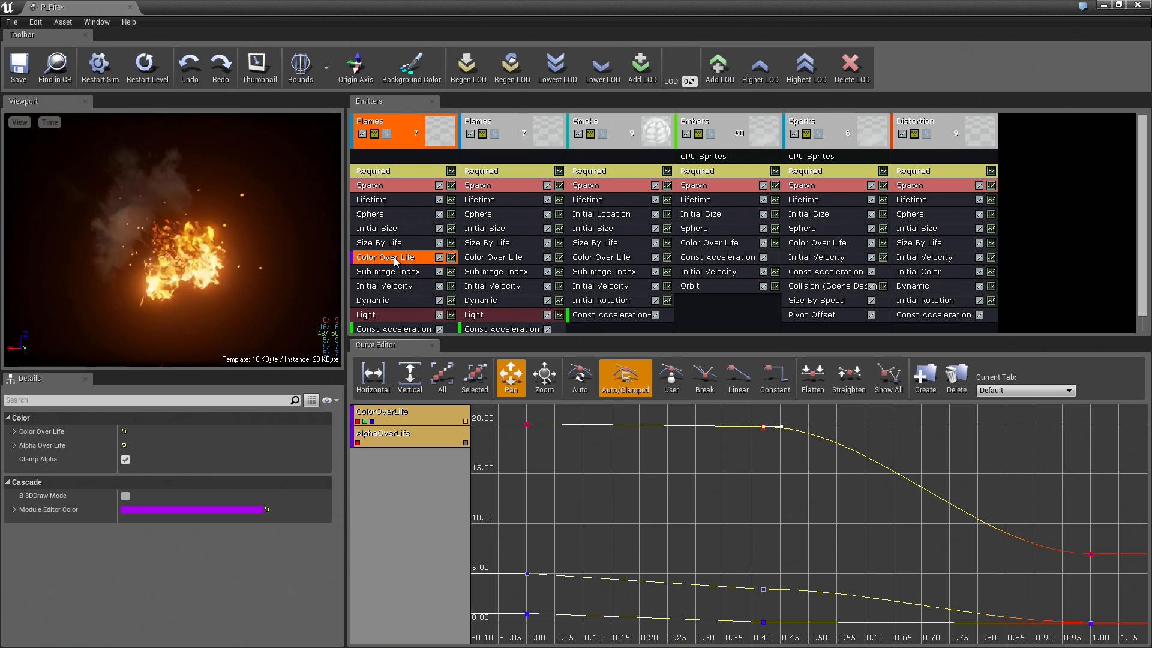
Step: Expand Color Over Life down to curve point 1 and set its Out Val X to 20 and Y to 3
click(13, 433)
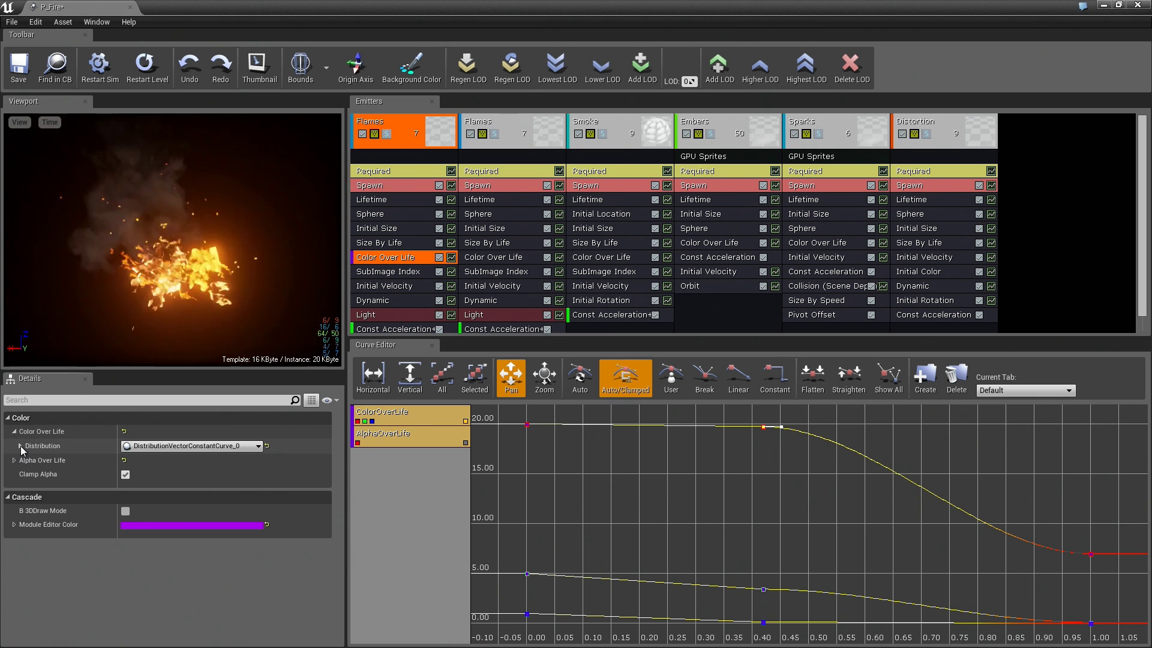
click(21, 446)
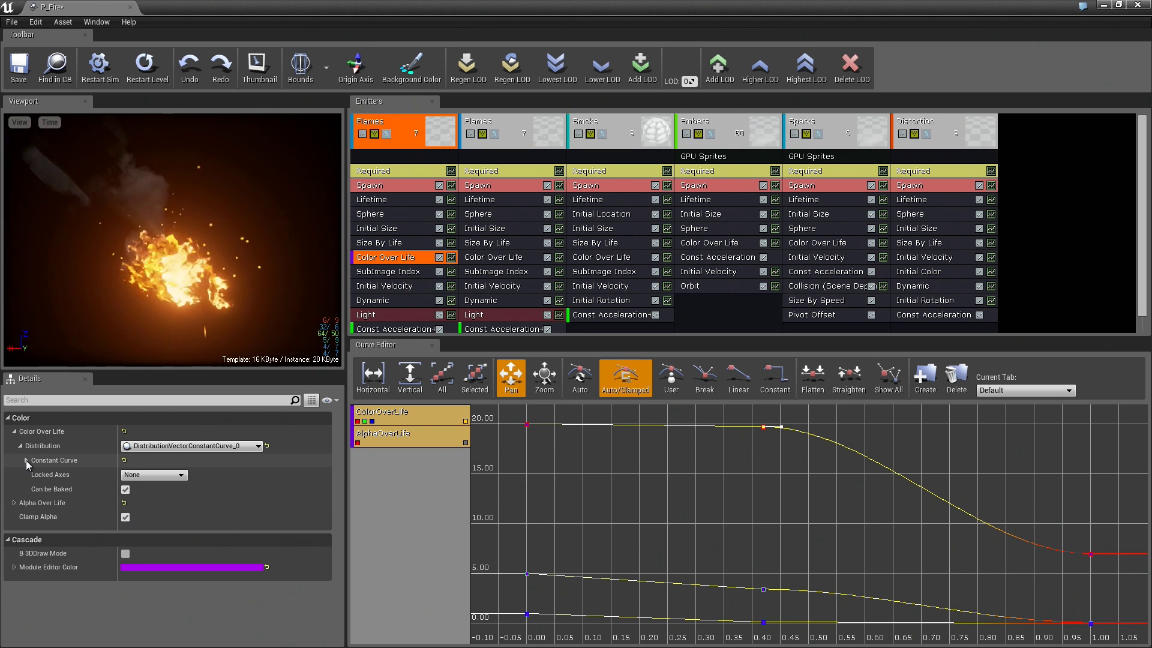
click(27, 460)
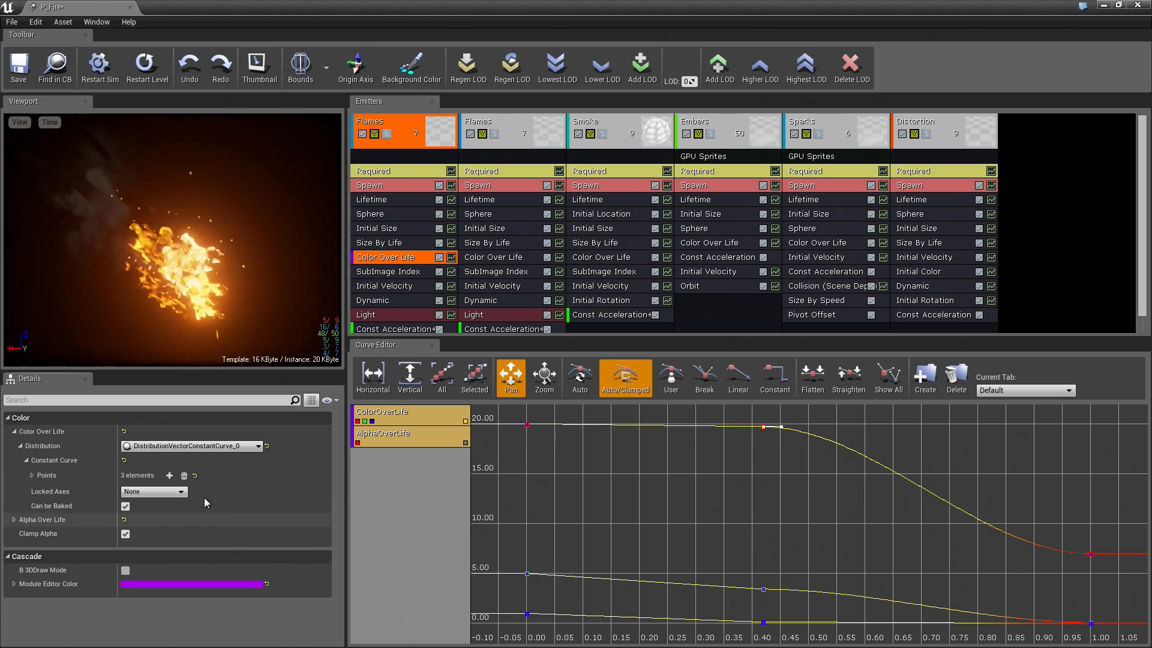
click(33, 476)
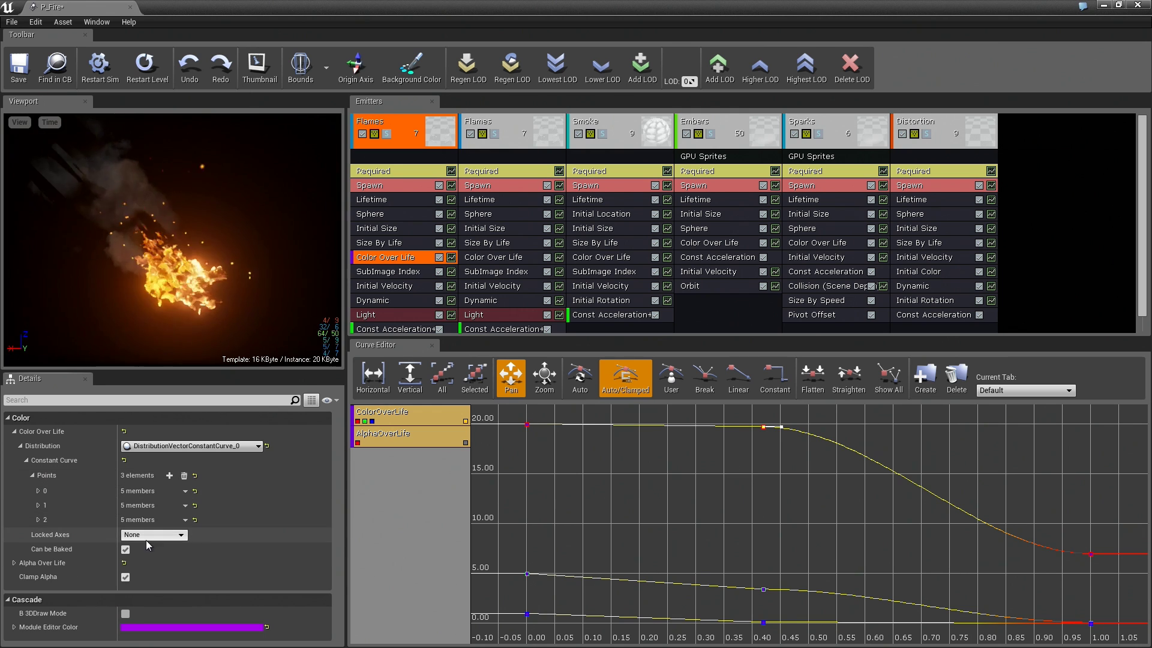
click(39, 505)
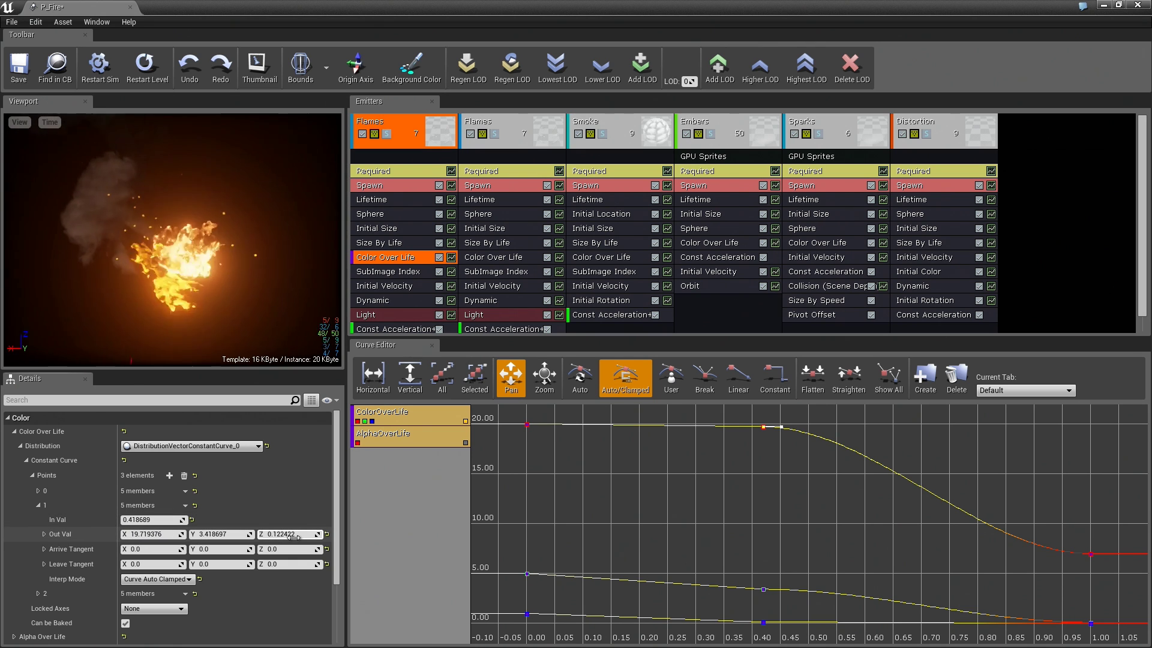
click(155, 534)
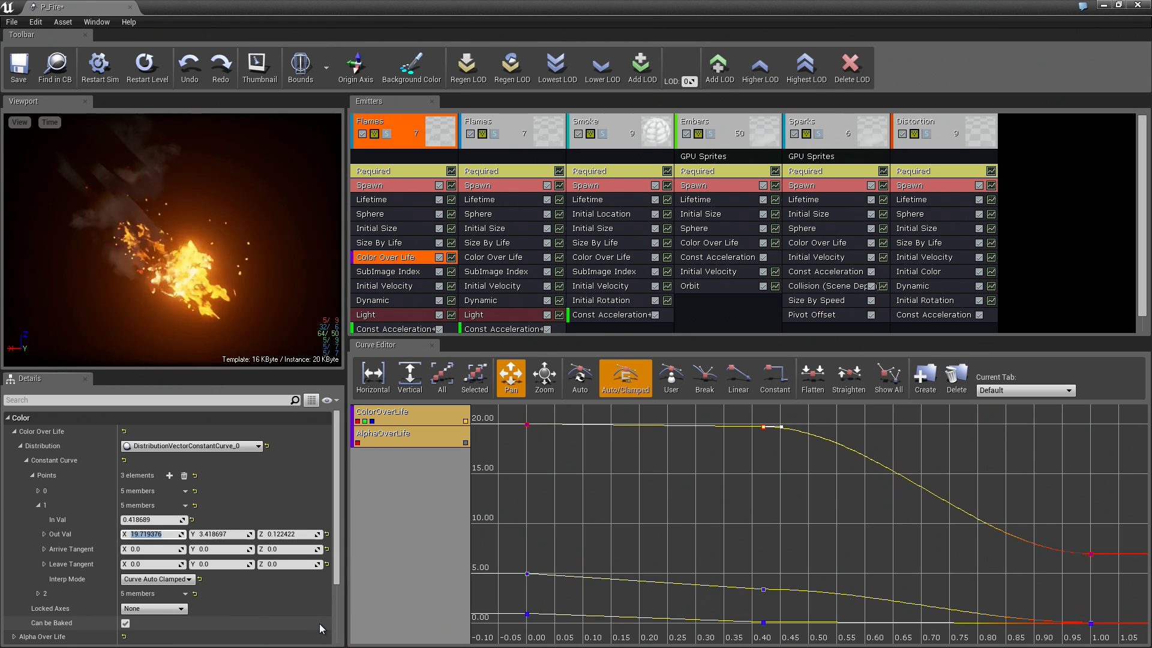
text(20)
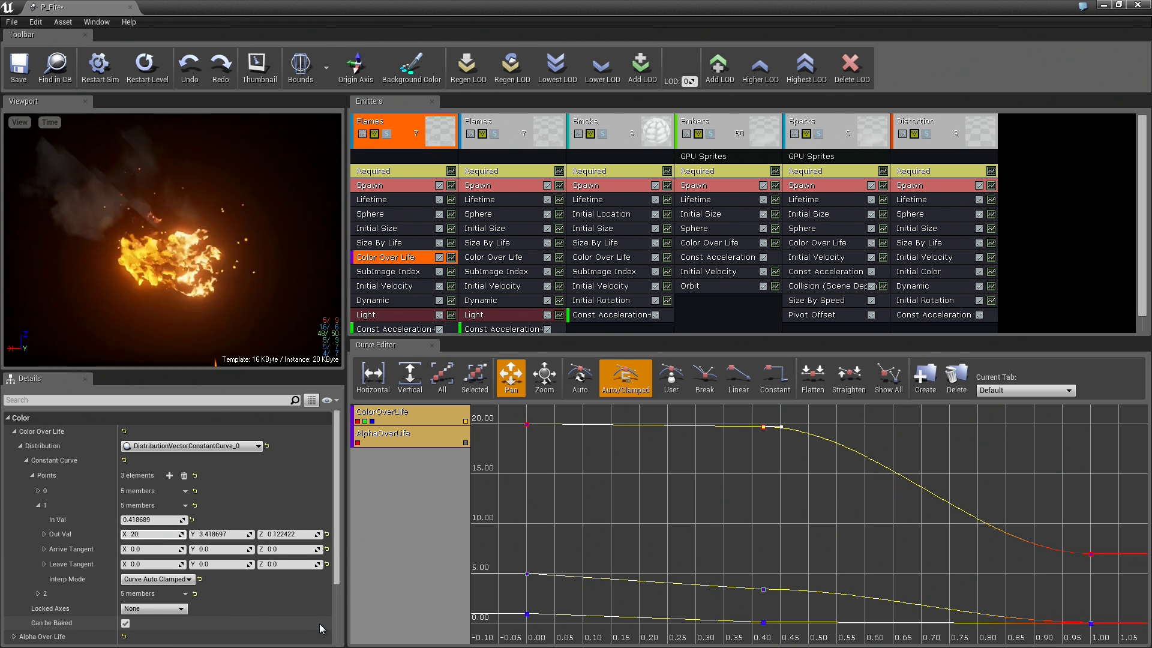
key(Tab)
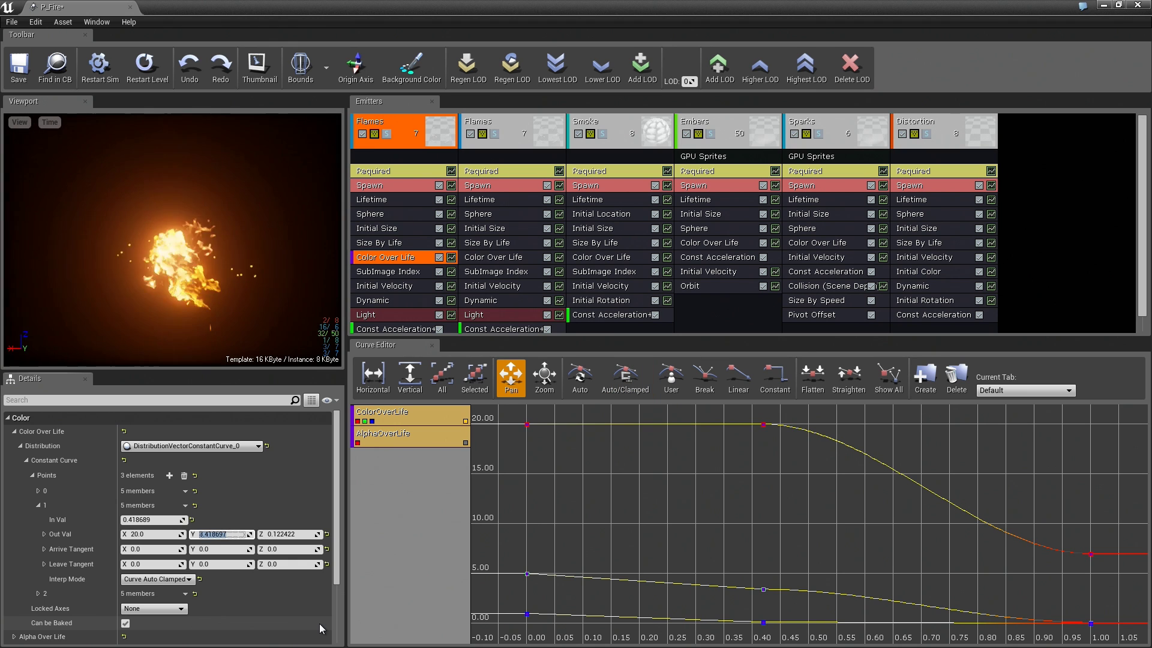
text(8)
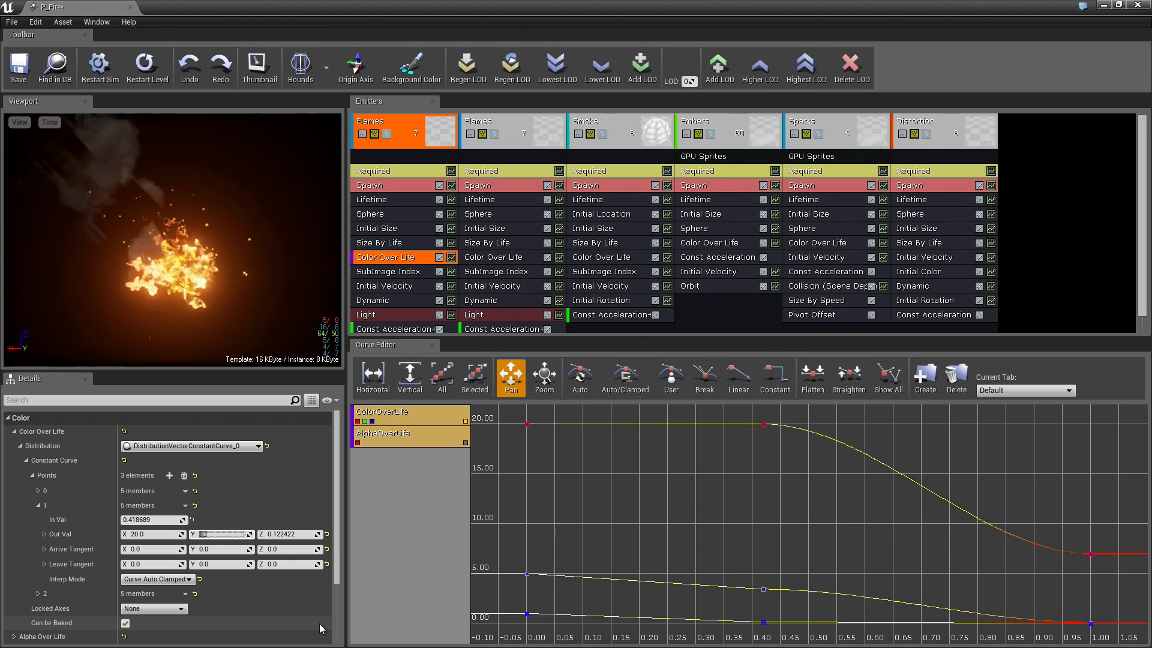
key(Tab)
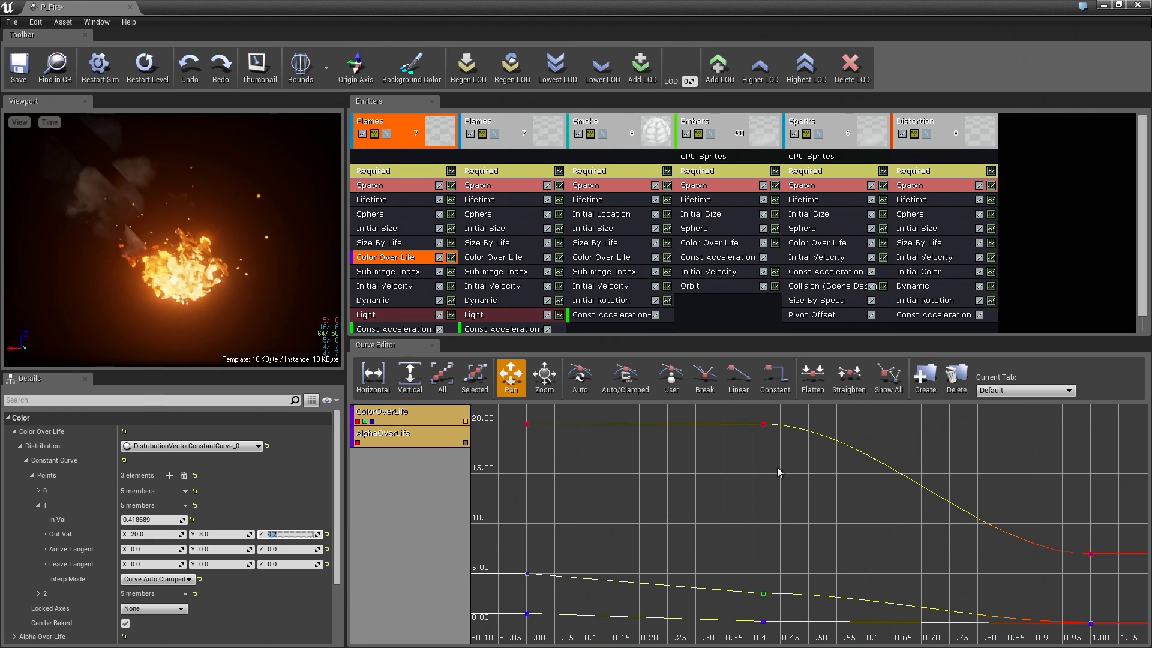
mouse_move(510, 377)
text(0.2)
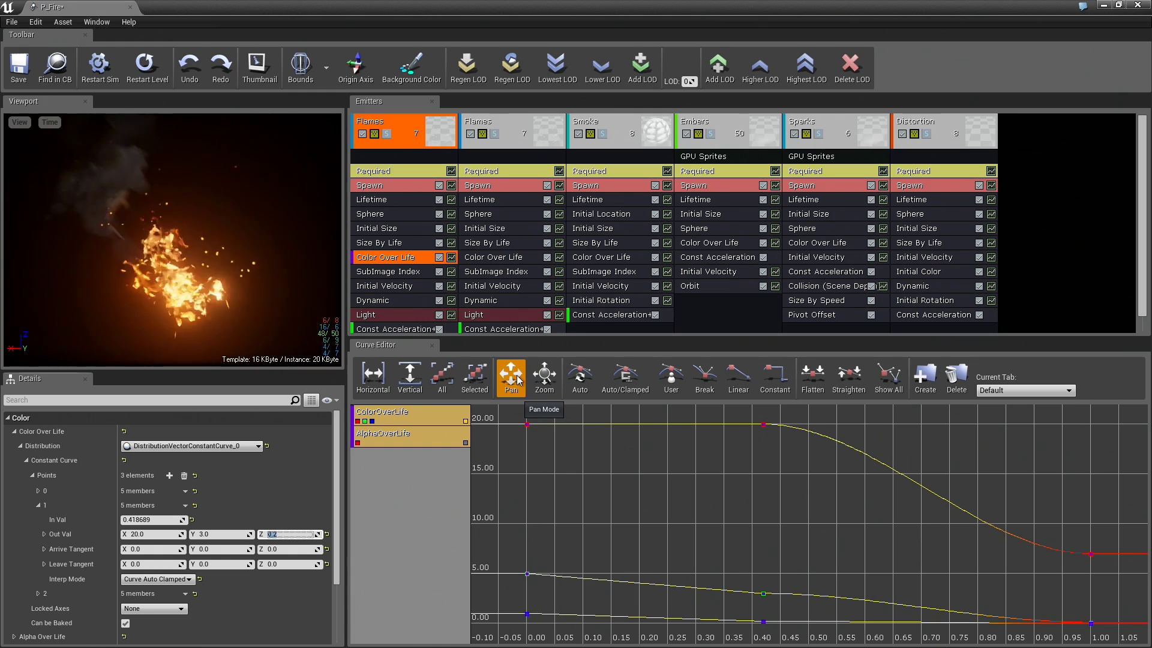
Step: Pan and zoom the Curve Editor graph to refit the reshaped curves, then return to Pan mode
mouse_move(783, 528)
mouse_down()
mouse_move(684, 509)
mouse_move(754, 480)
mouse_move(848, 543)
mouse_up()
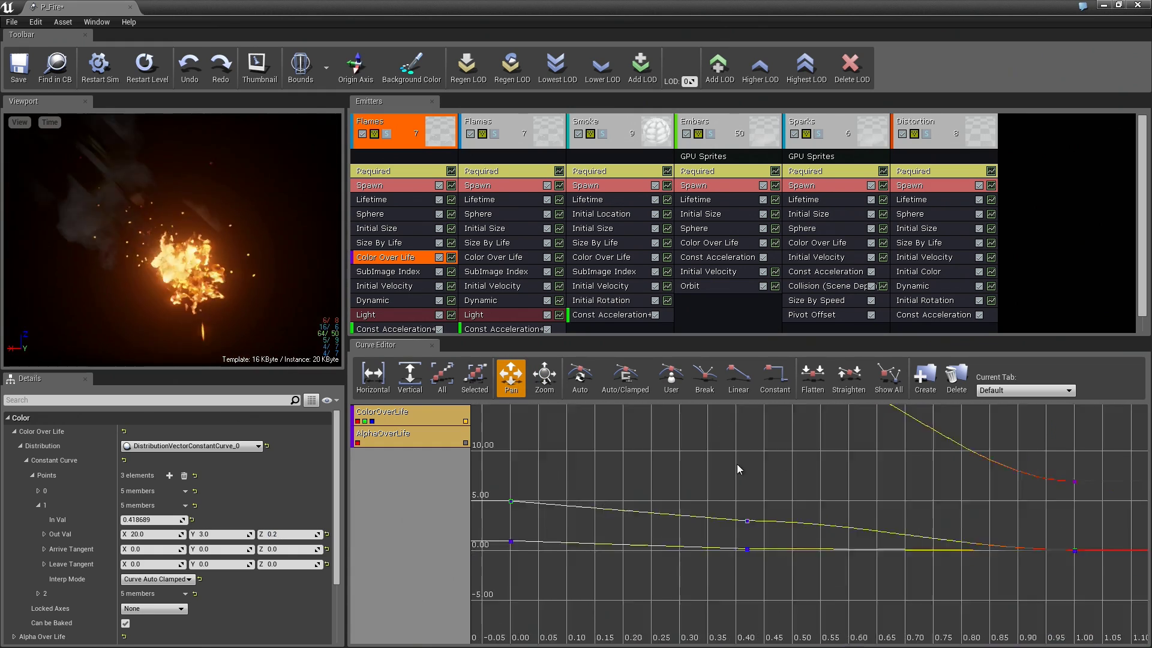
drag(737, 464, 796, 529)
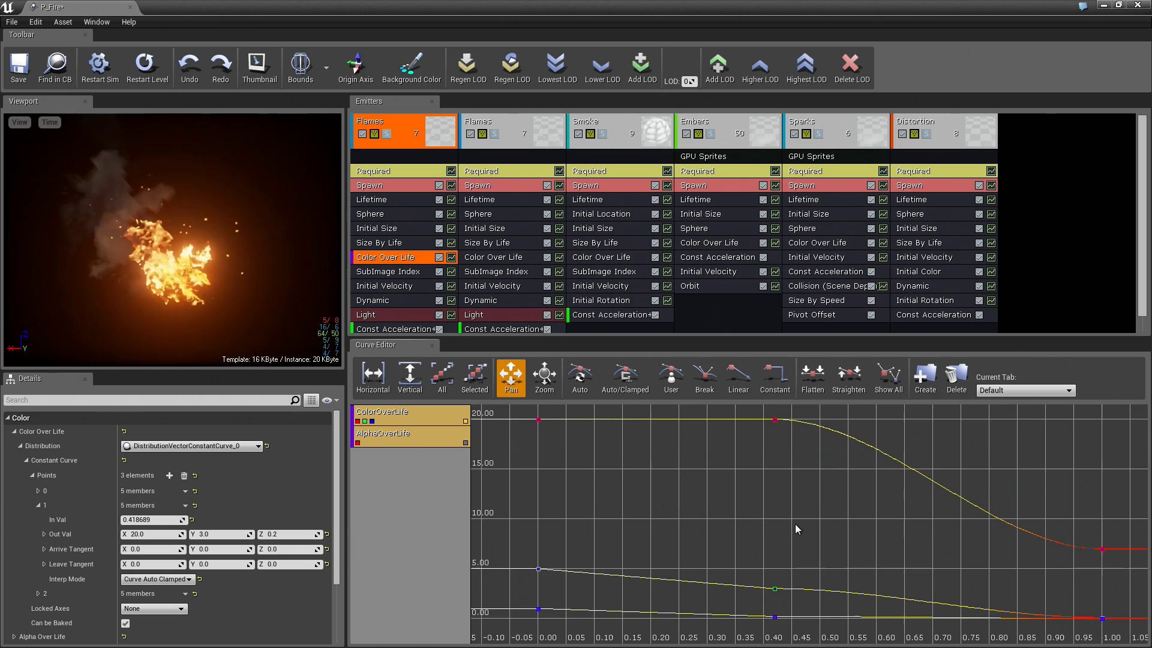
mouse_move(727, 494)
mouse_down()
mouse_move(822, 480)
mouse_move(826, 544)
mouse_move(814, 510)
mouse_up()
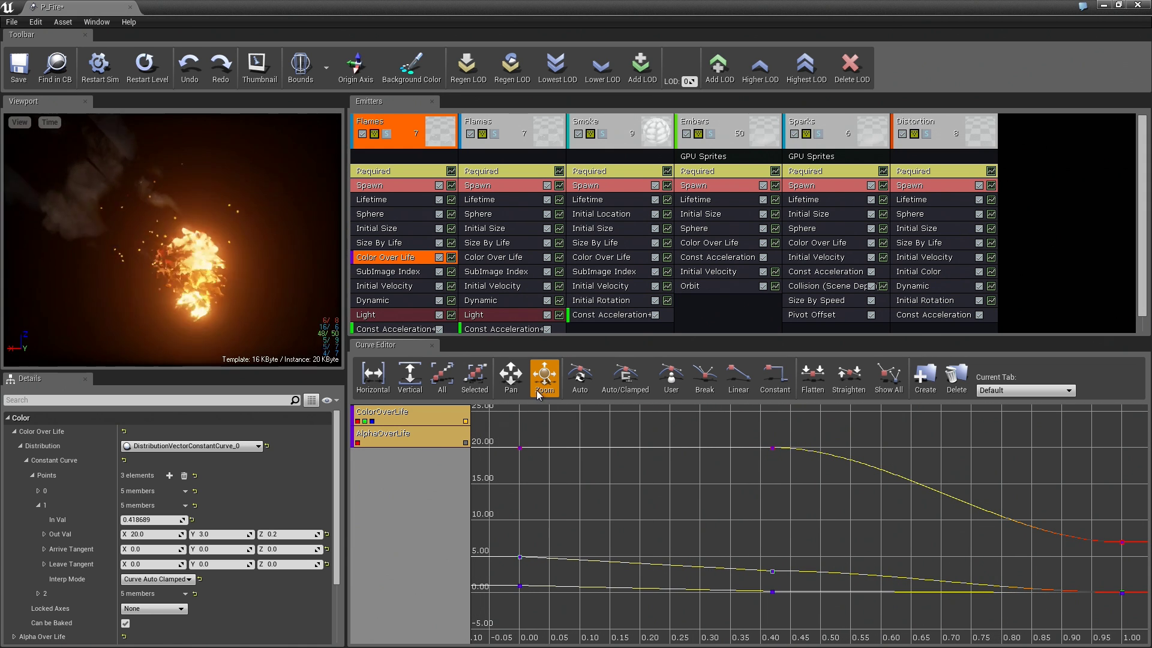
click(512, 378)
text(MyColorTab)
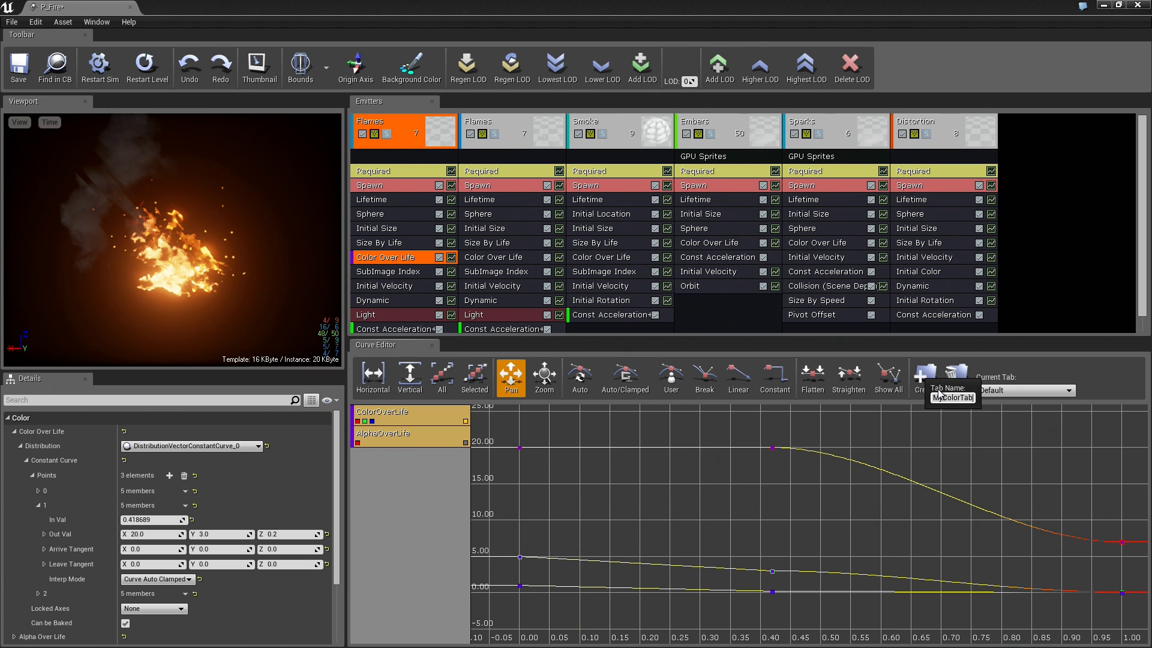
Step: Name the new tab MyColorTab, send Color Over Life curves to it, and remove all curves from Default
key(Return)
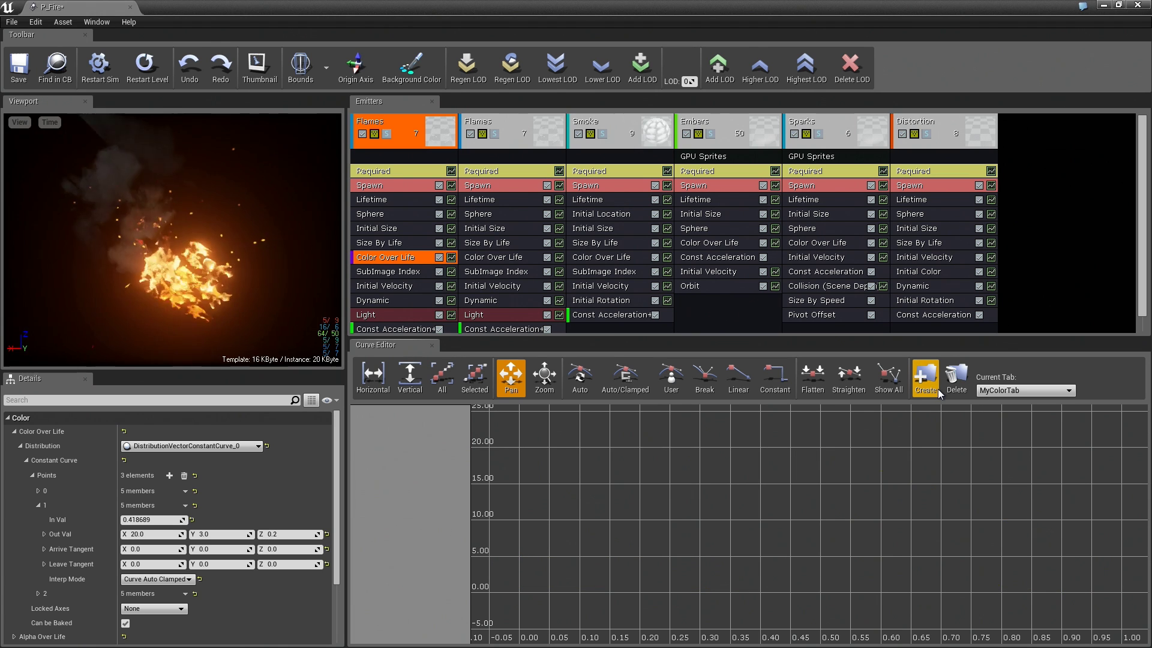
click(453, 257)
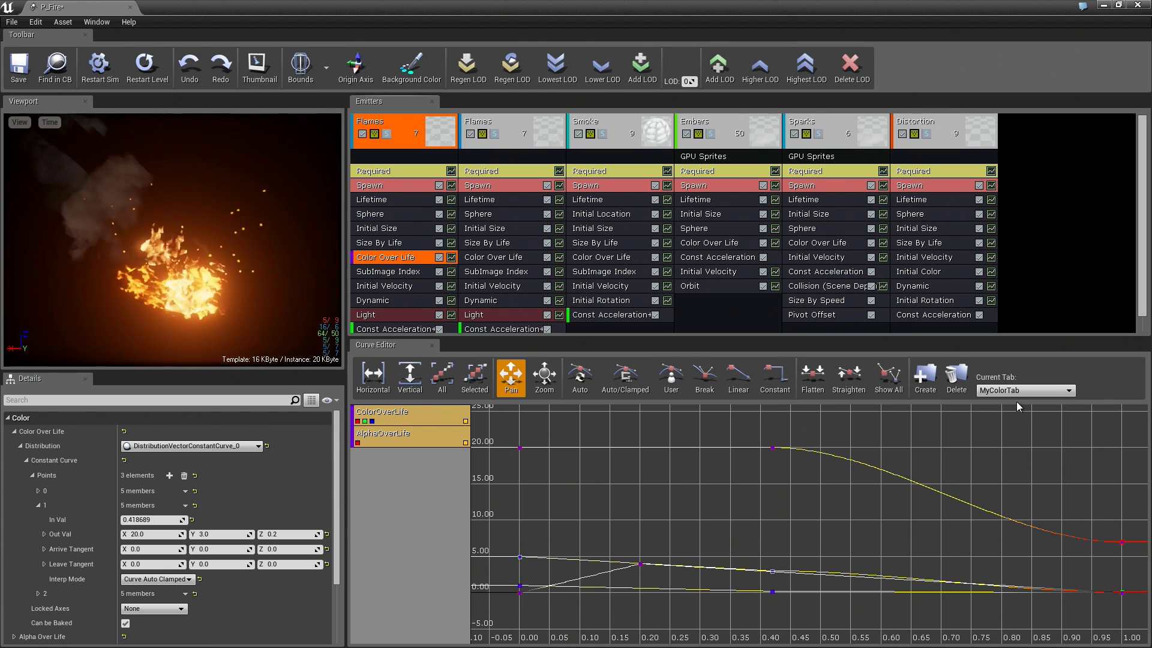
click(1045, 392)
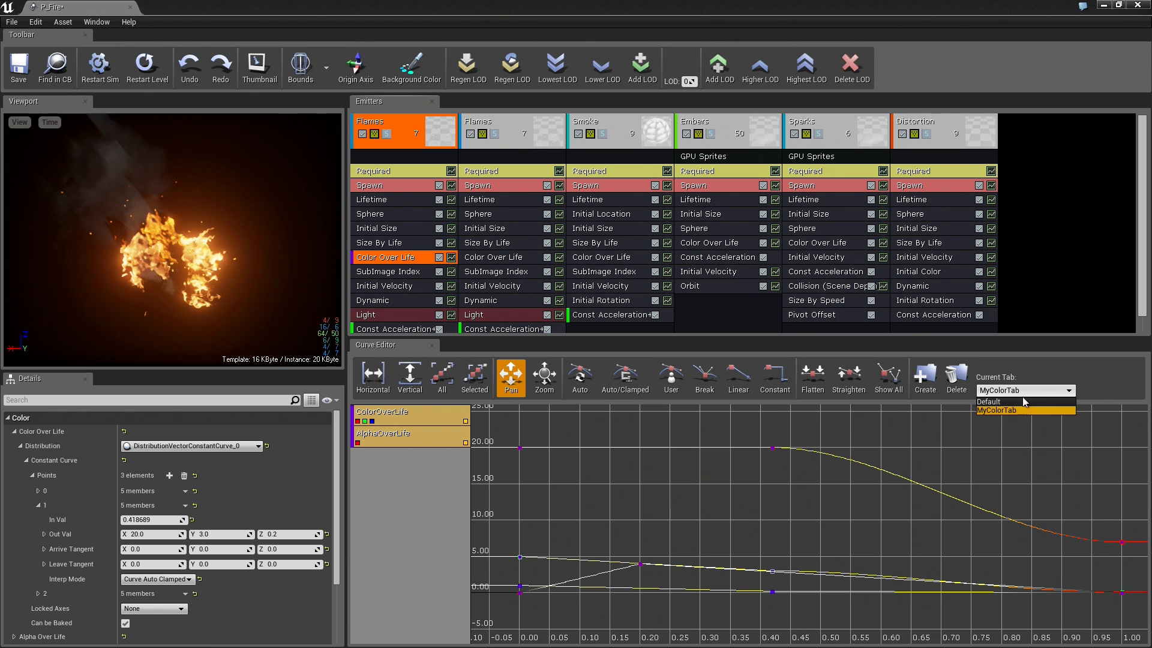
click(1017, 411)
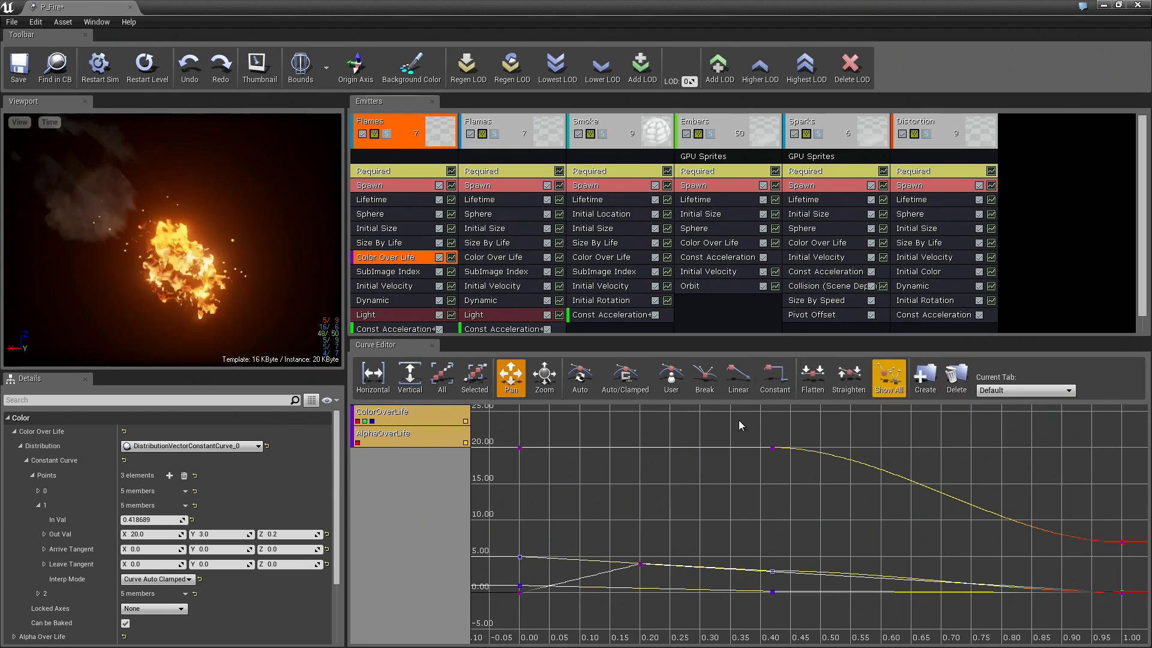
right_click(408, 416)
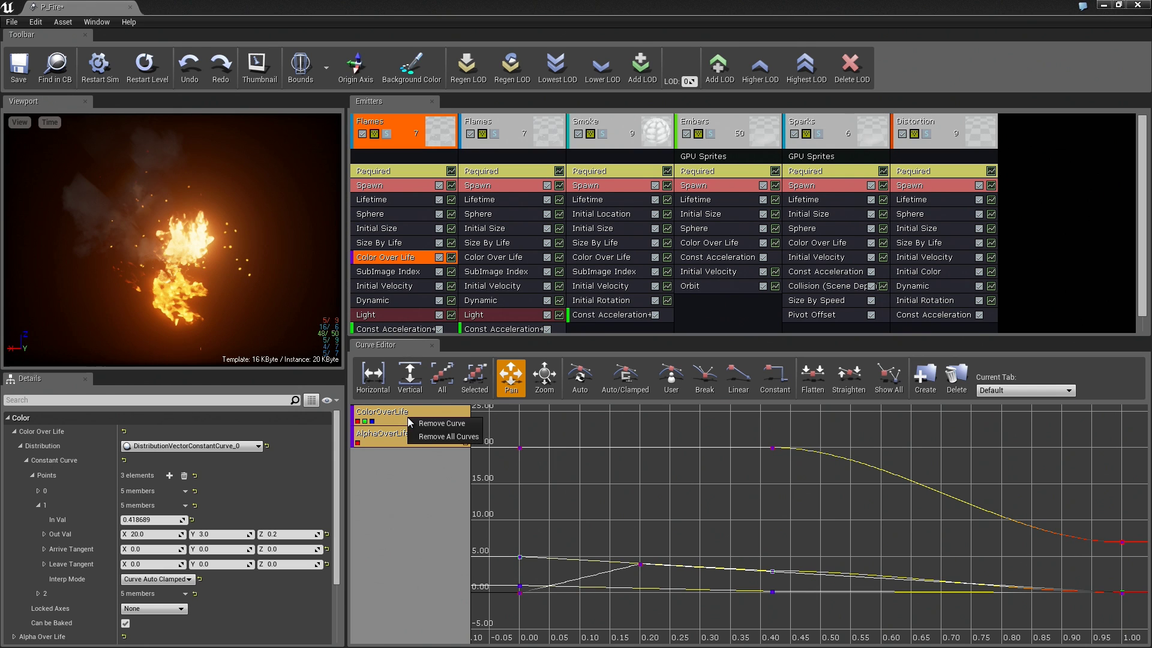
click(447, 437)
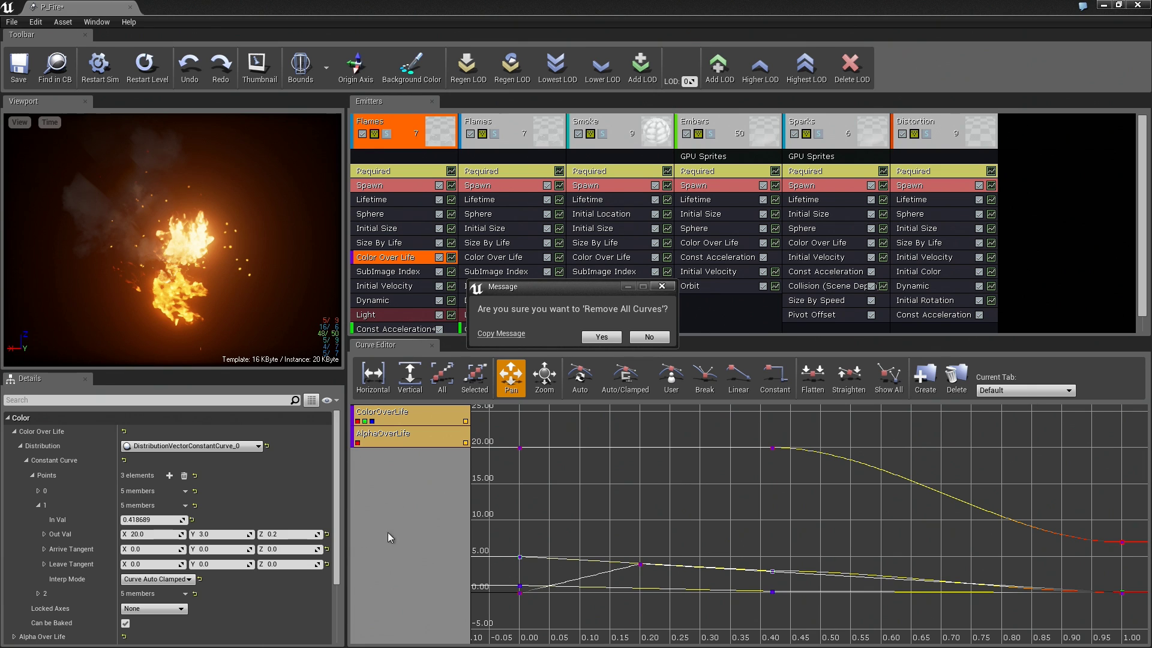
click(602, 337)
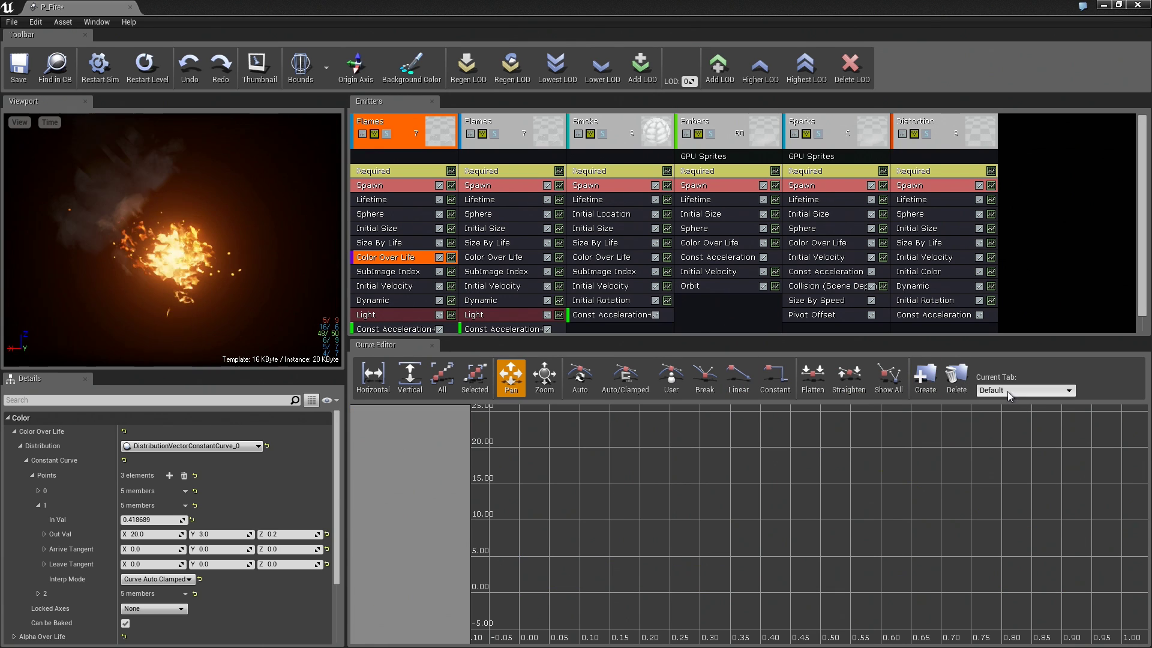
Step: Add the Color Over Life curves to MyColorTab, then switch between Default and MyColorTab to confirm
click(1006, 411)
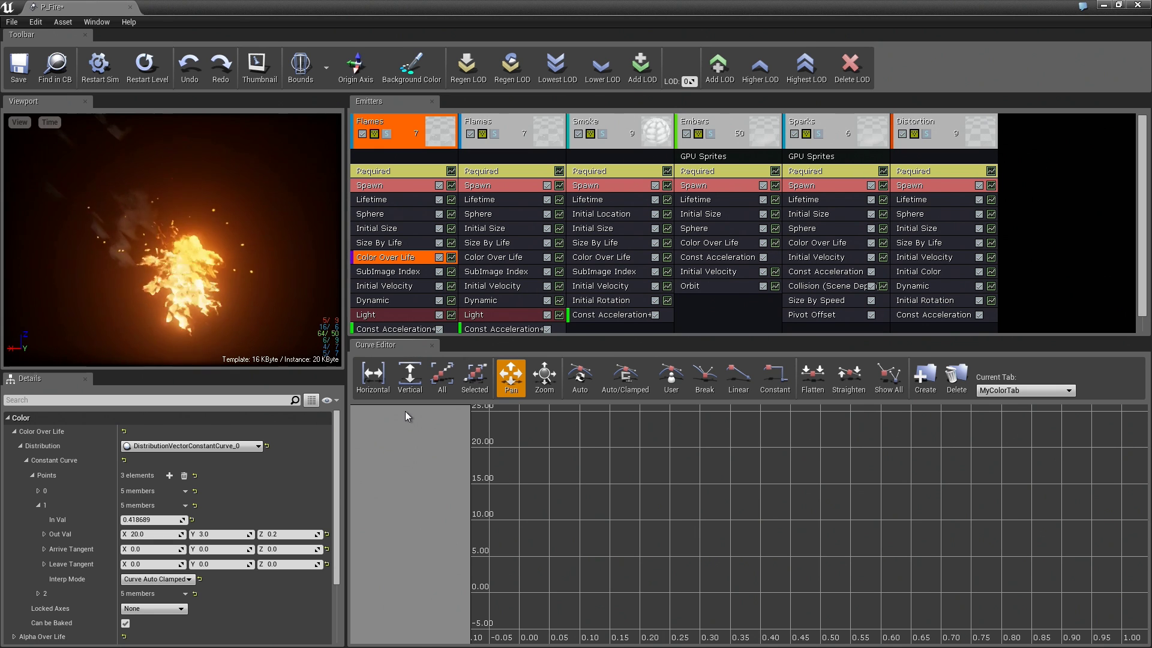
click(451, 258)
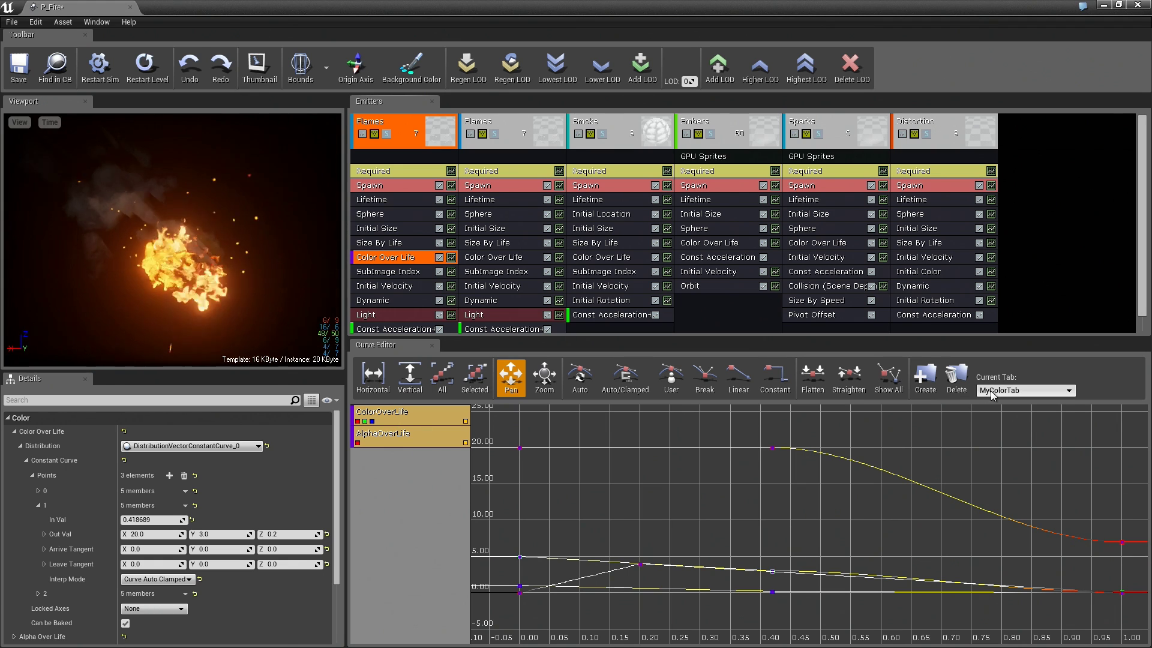
click(1025, 390)
click(994, 404)
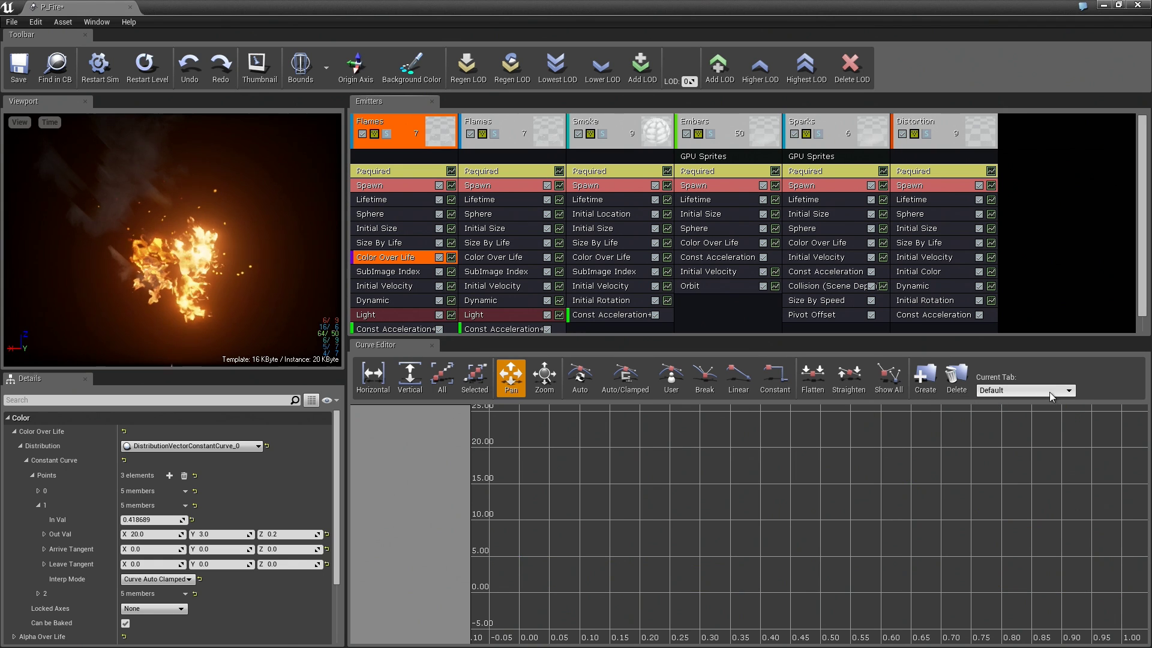
click(1049, 391)
click(1019, 406)
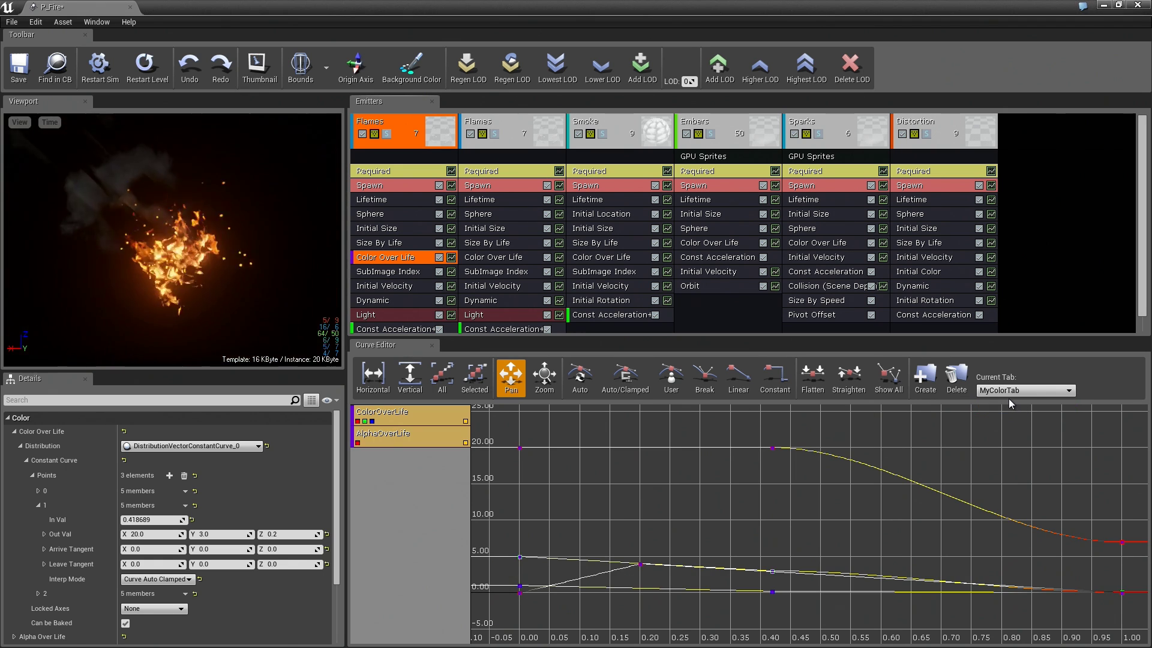
click(1026, 390)
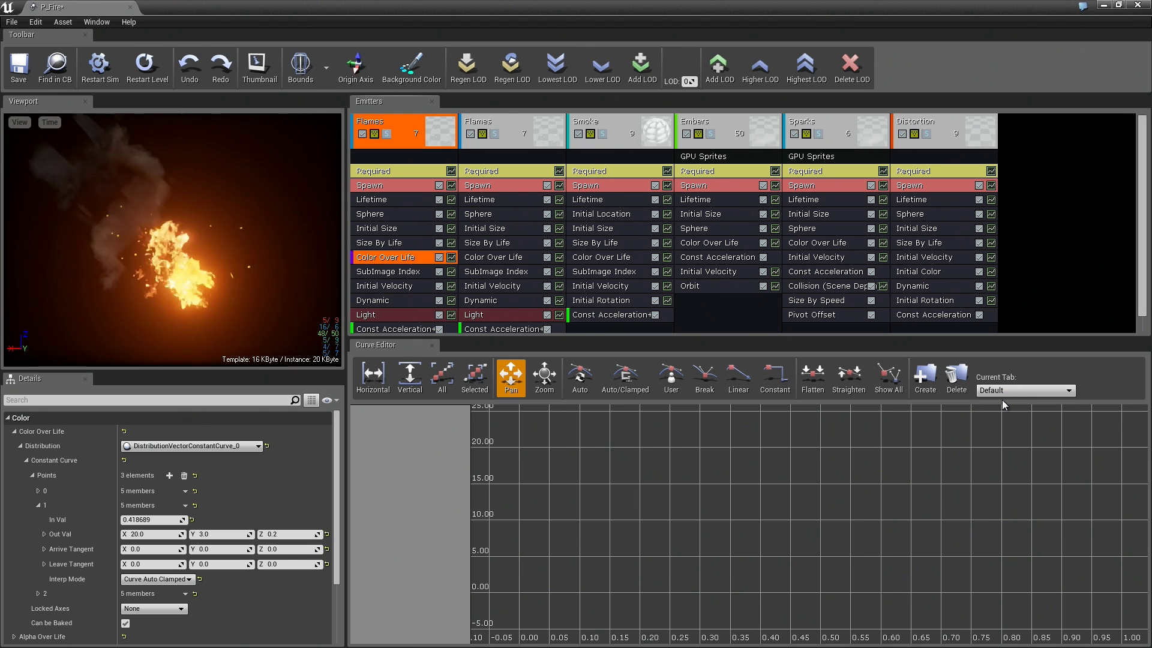
click(1027, 390)
click(1006, 407)
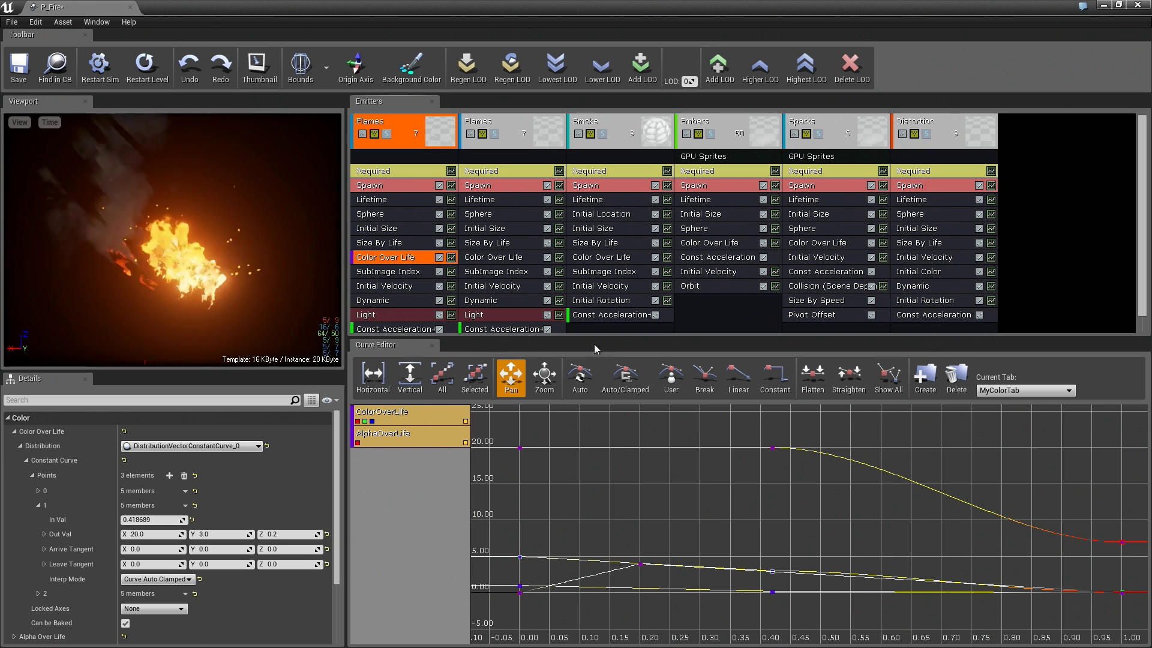
Step: Lower the Emitters panel splitter so the Flames emitter's Initial Rotation module row shows
drag(594, 340, 594, 377)
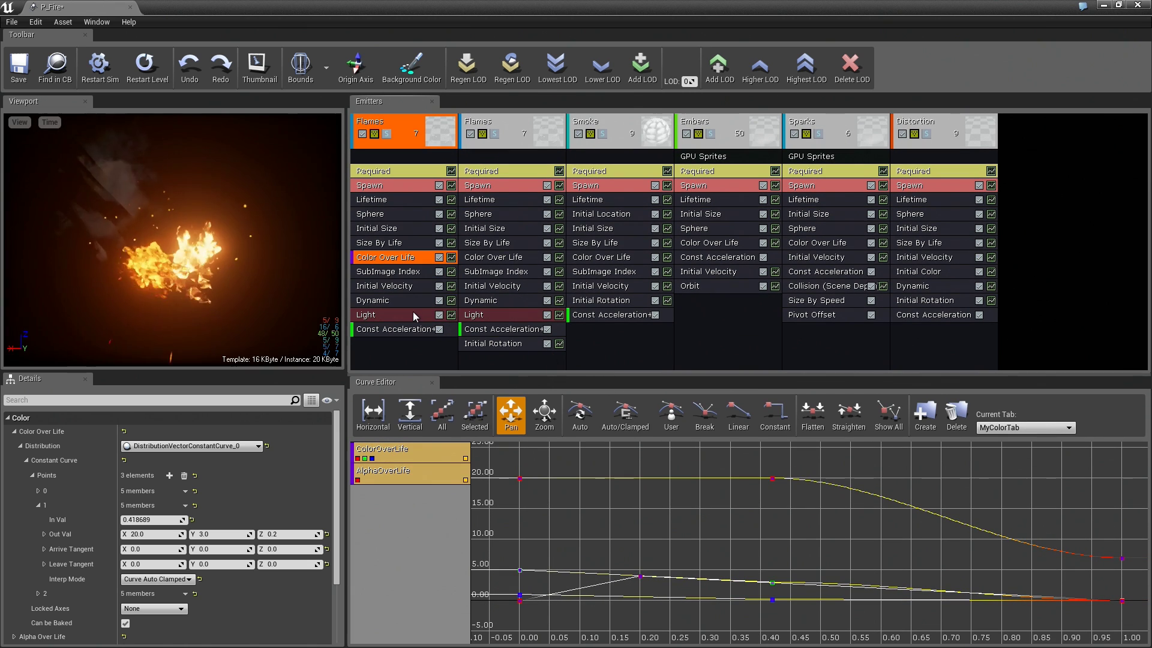